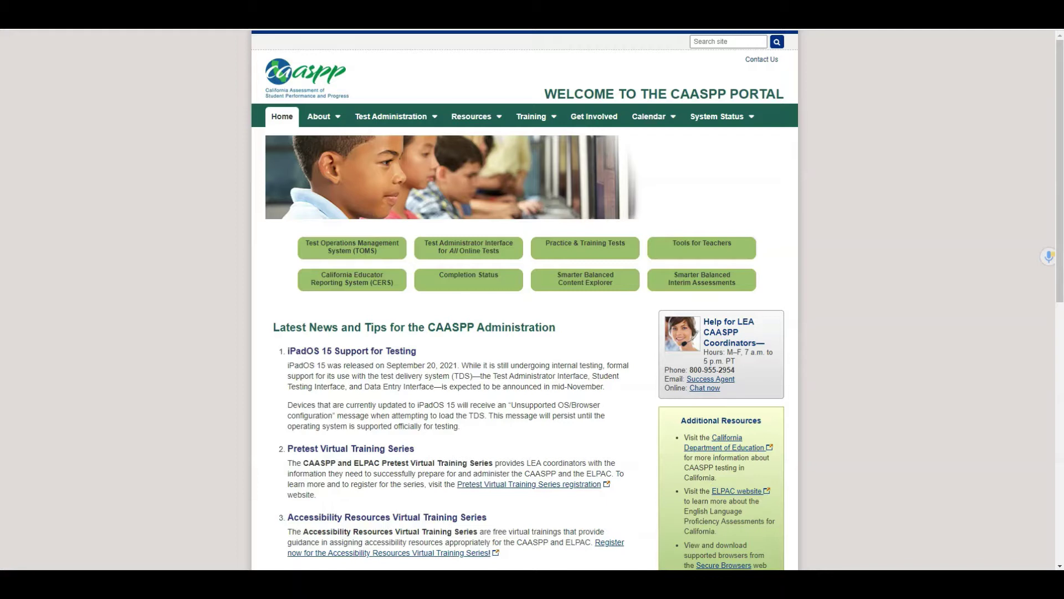
Open the Smarter Balanced Interim Assessments resources page from the CAASPP Portal home page.
left_click(708, 276)
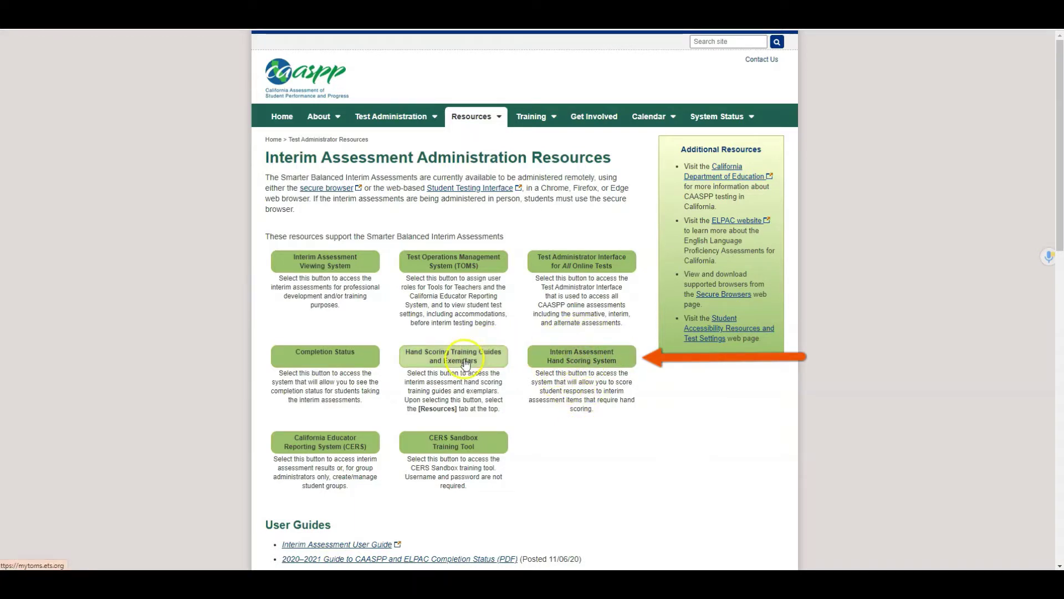
Launch the Interim Assessment Hand Scoring System from the resources page.
left_click(576, 363)
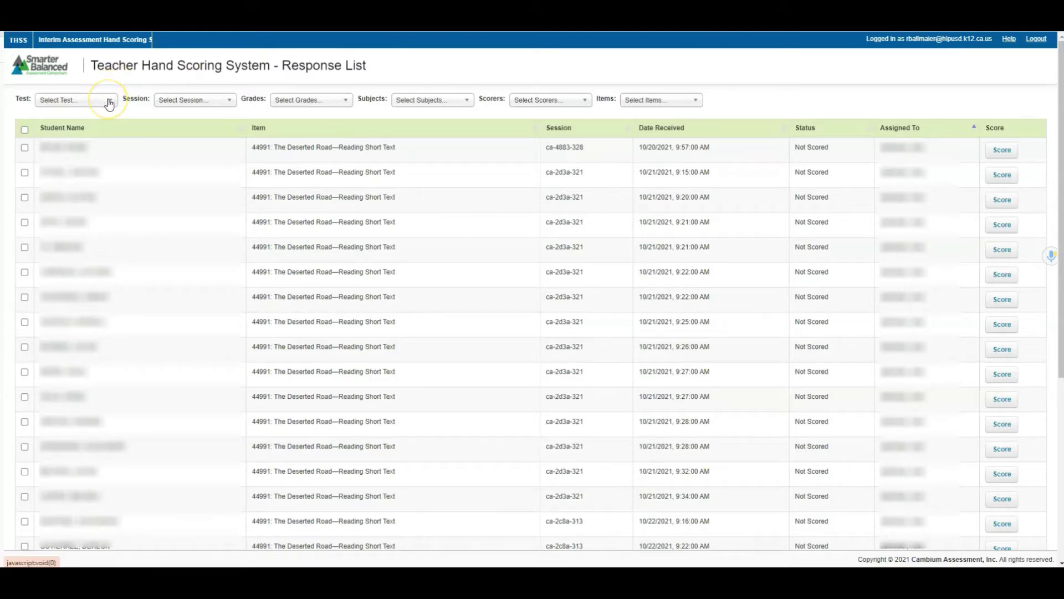
Filter the Response List to the Grade 8 ELA test, leaving the session unset.
left_click(109, 102)
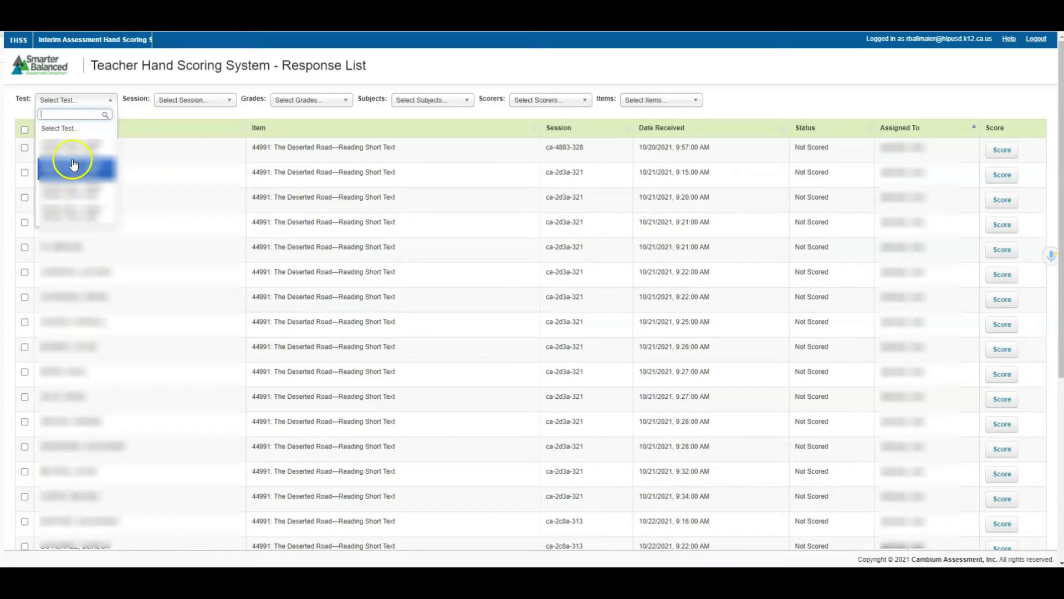
left_click(71, 215)
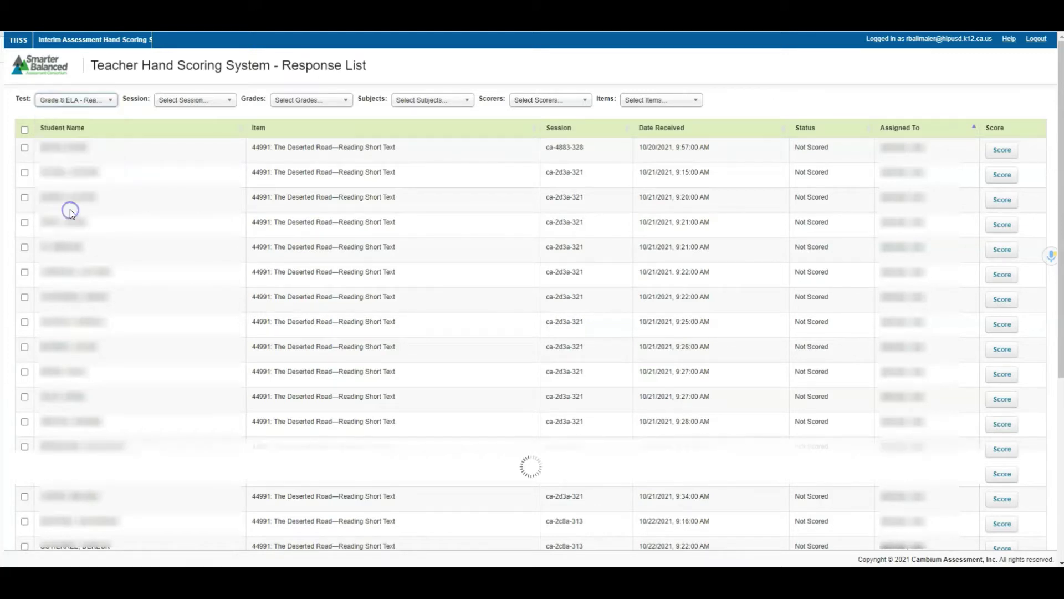
left_click(208, 101)
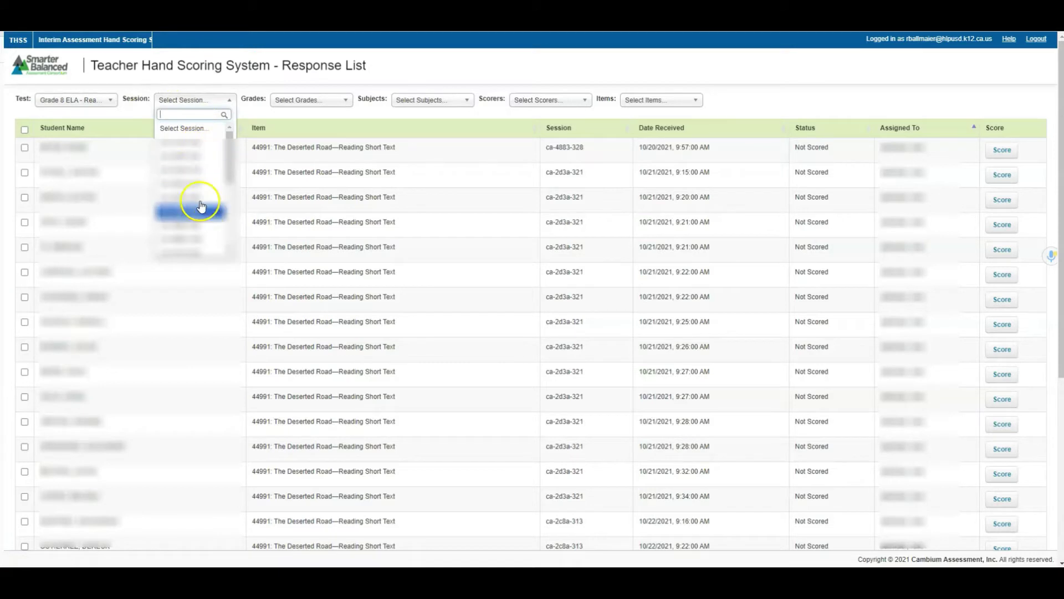
left_click(200, 241)
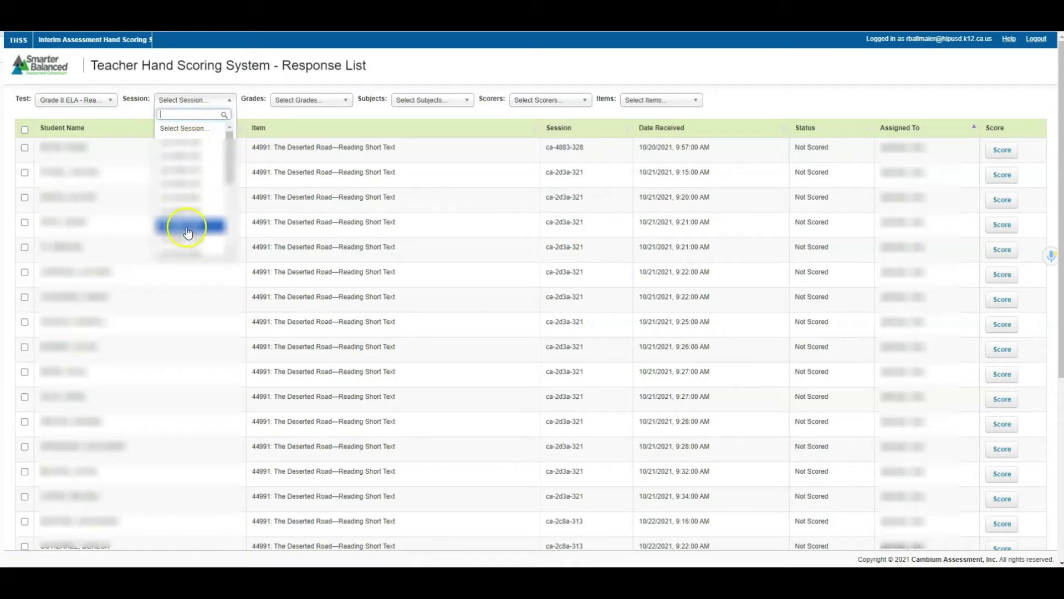
left_click(195, 133)
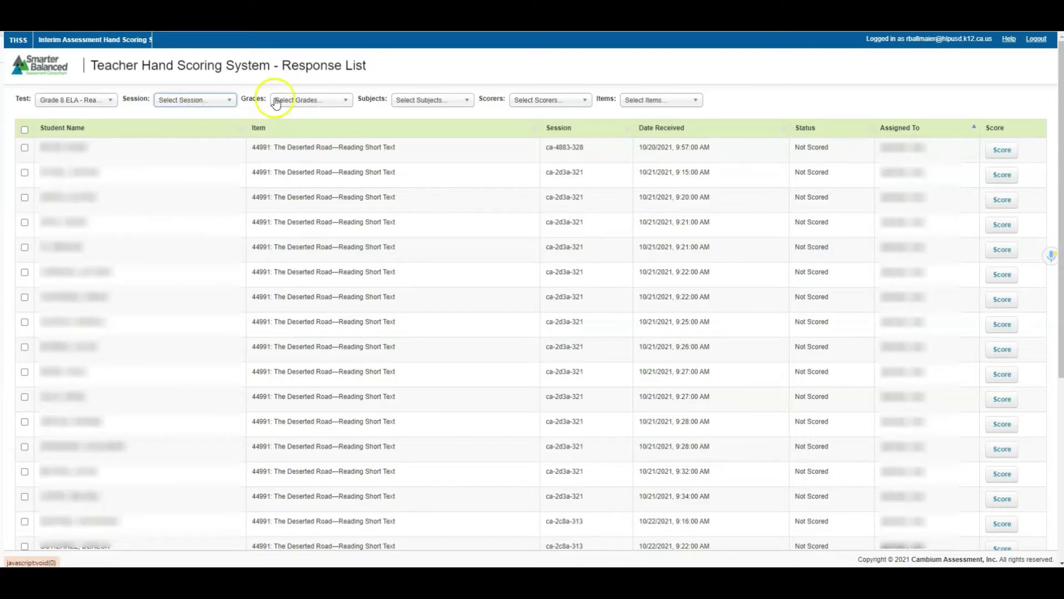
Narrow the list further to grade 8 and to the logged-in teacher as scorer.
left_click(336, 100)
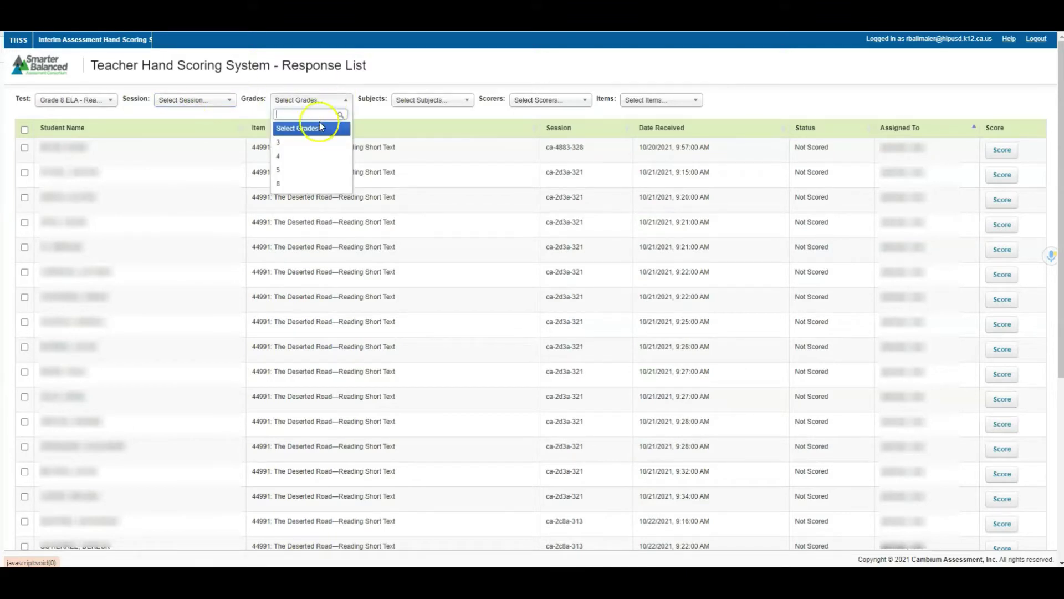
left_click(287, 185)
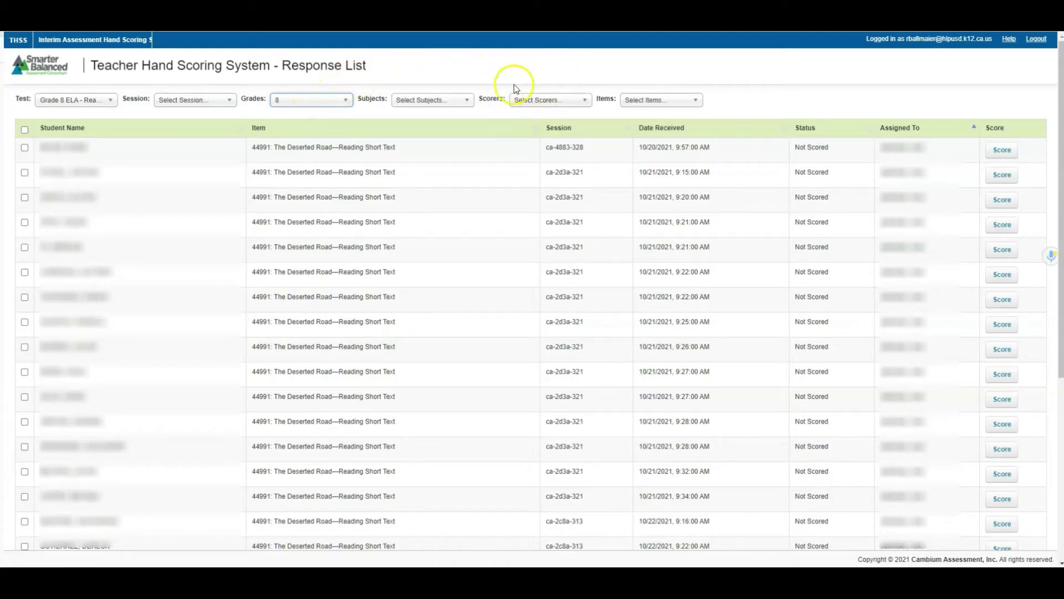
left_click(548, 101)
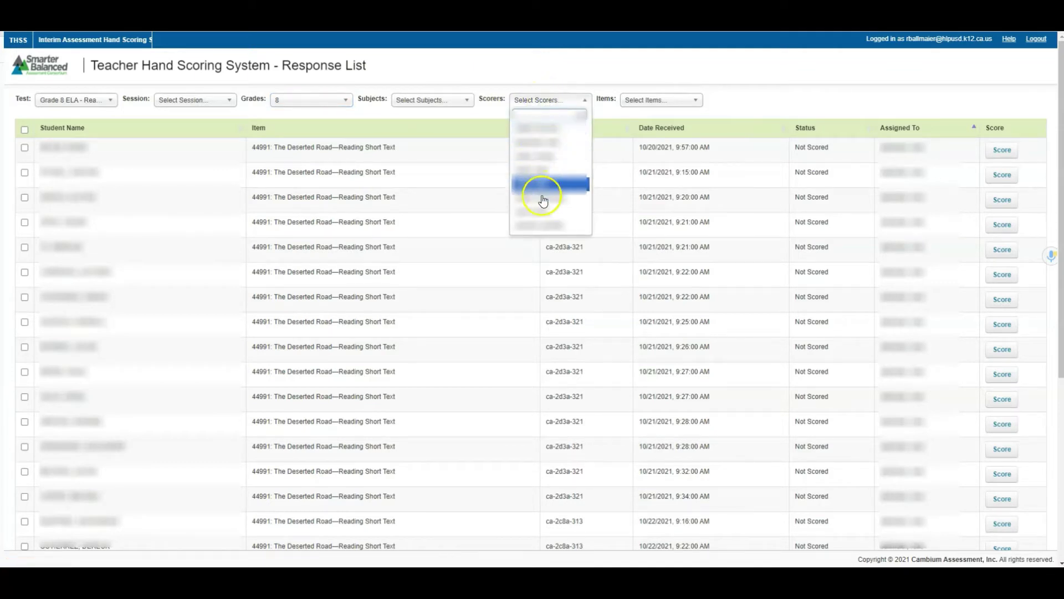
left_click(542, 142)
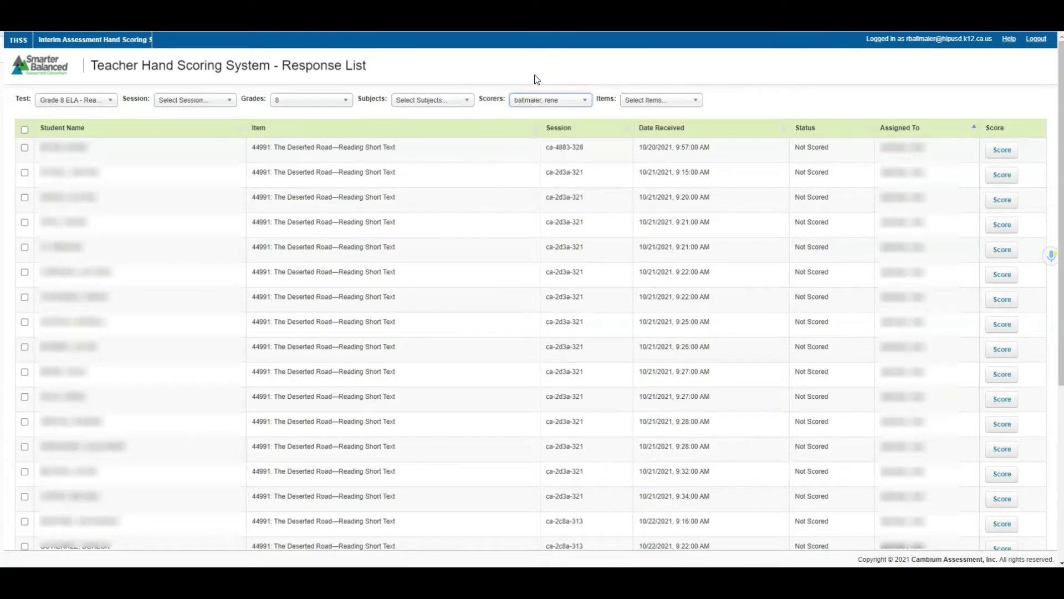
left_click(64, 101)
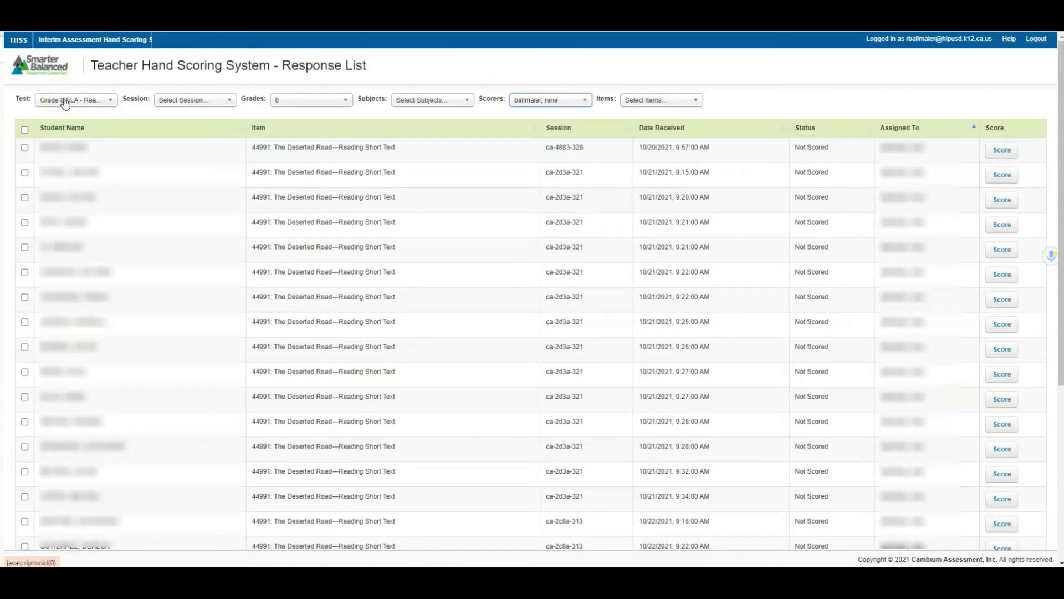
Revisit the filter dropdowns and scroll through the filtered grade 8 Deserted Road responses.
left_click(300, 105)
left_click(544, 100)
left_click(546, 101)
left_click(910, 107)
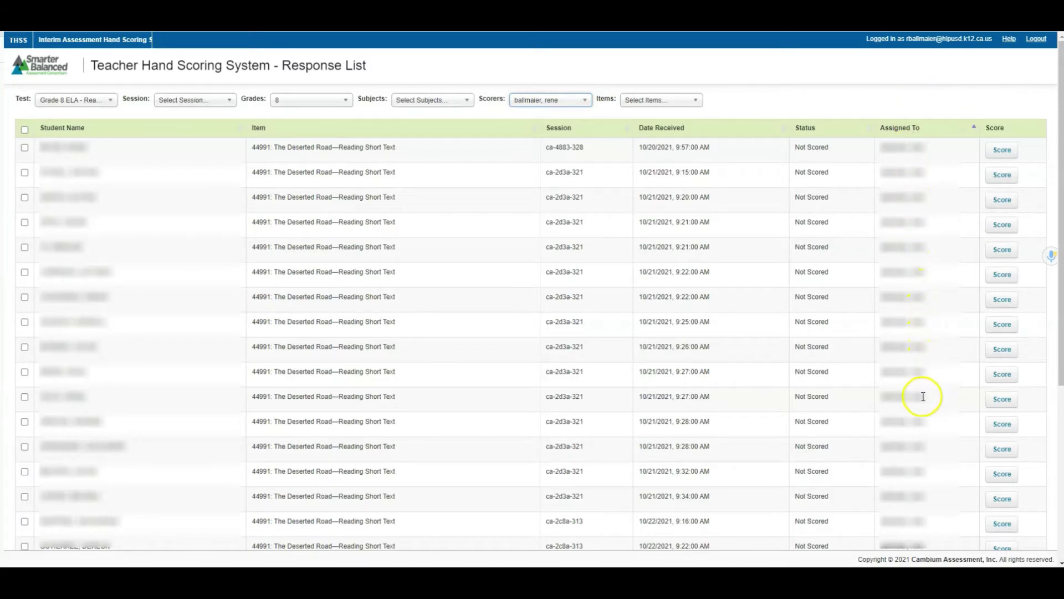
scroll(922, 397, "down", 1)
scroll(921, 405, "up", 1)
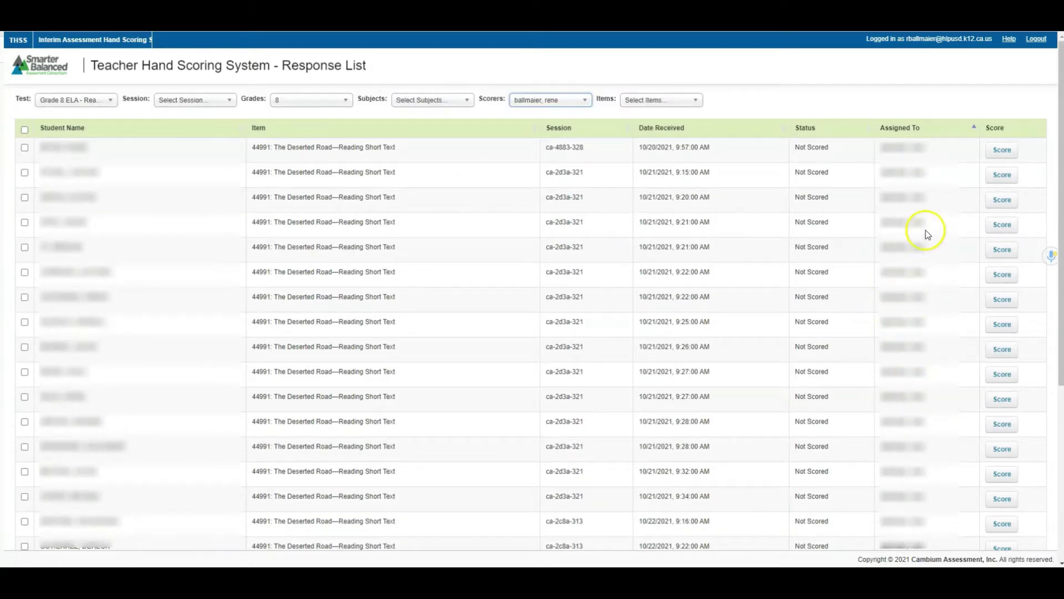
Open the first item 44991 response and expand its 2/1/0-point rubric beside the answer.
left_click(1001, 150)
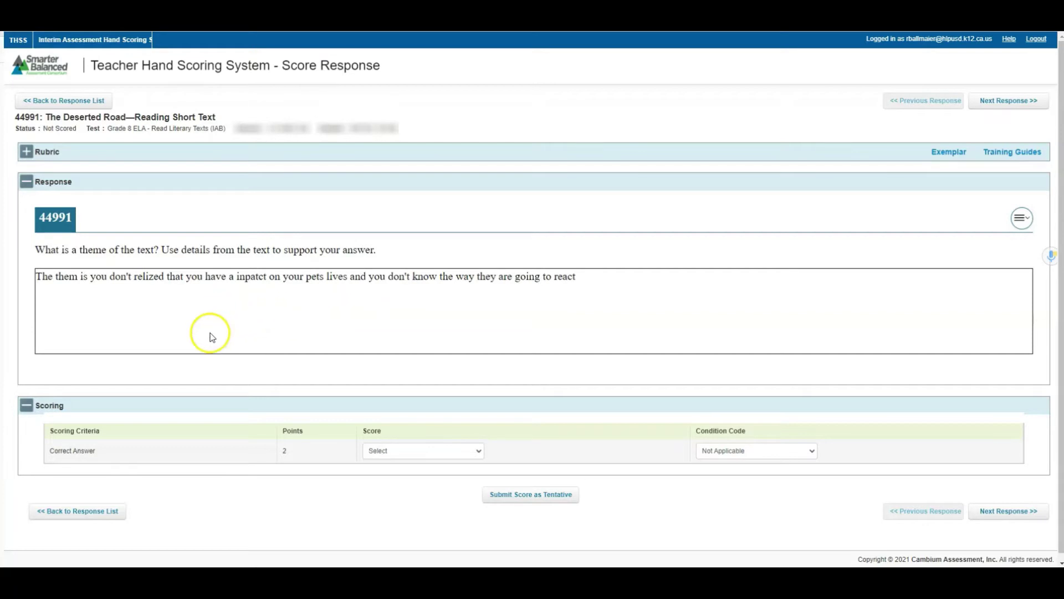
left_click(26, 153)
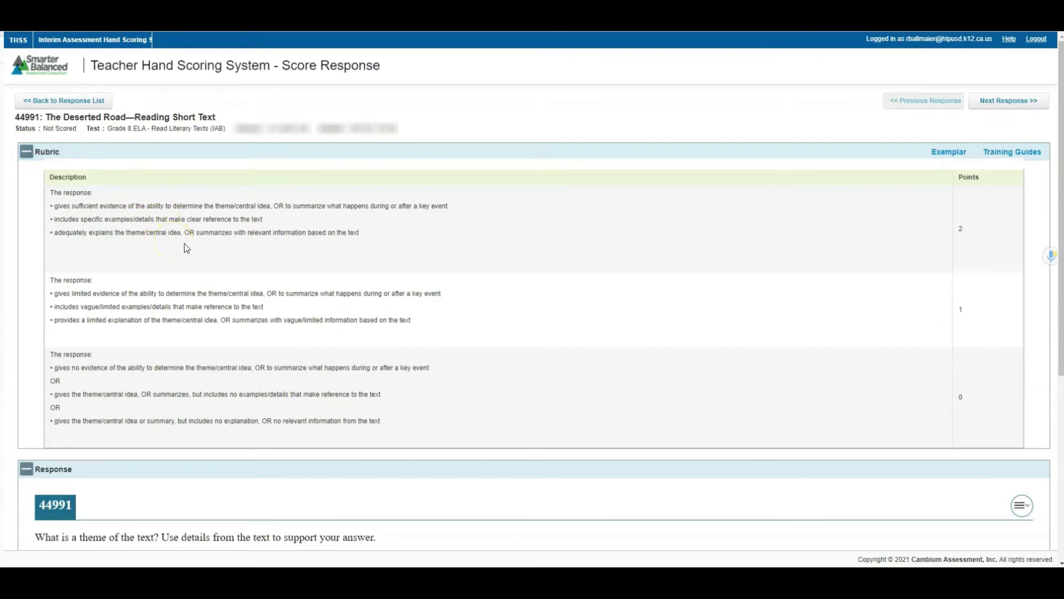
scroll(187, 250, "down", 2)
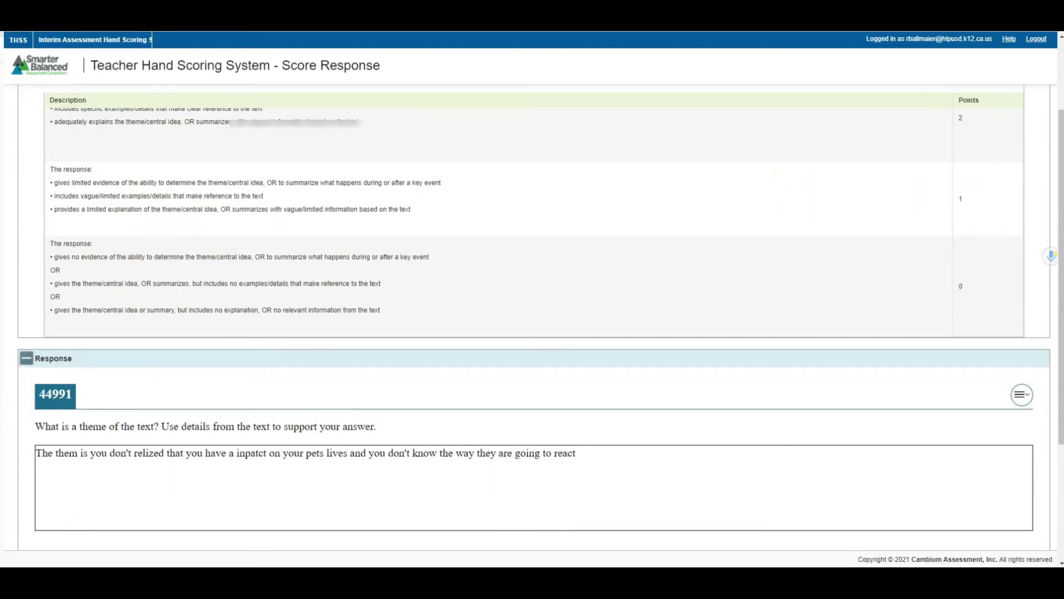
scroll(1045, 309, "up", 2)
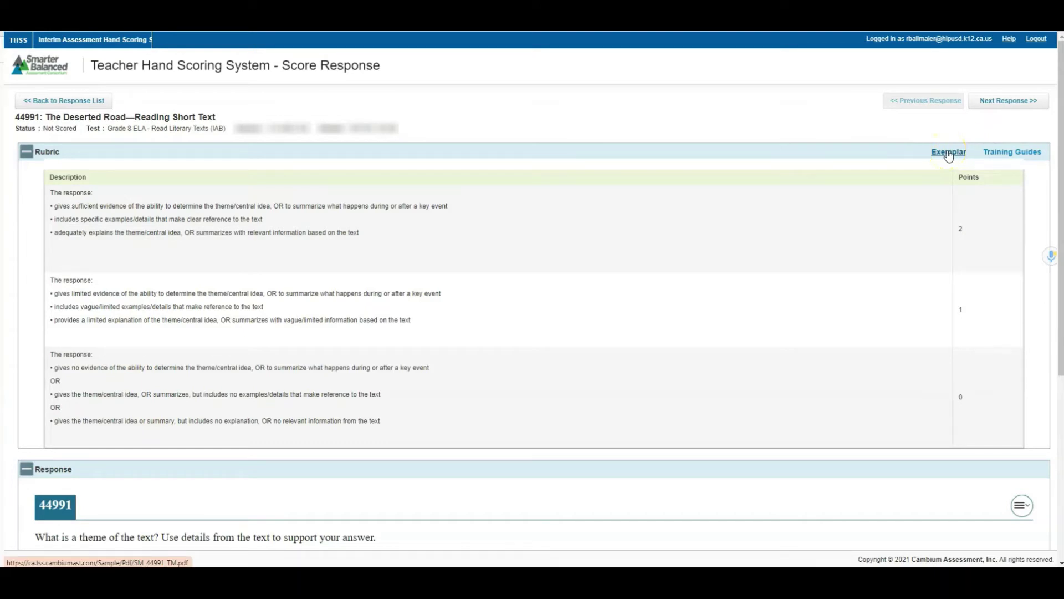
Download the item 44991 exemplar packet SM_44991_TM.pdf and open it.
left_click(948, 154)
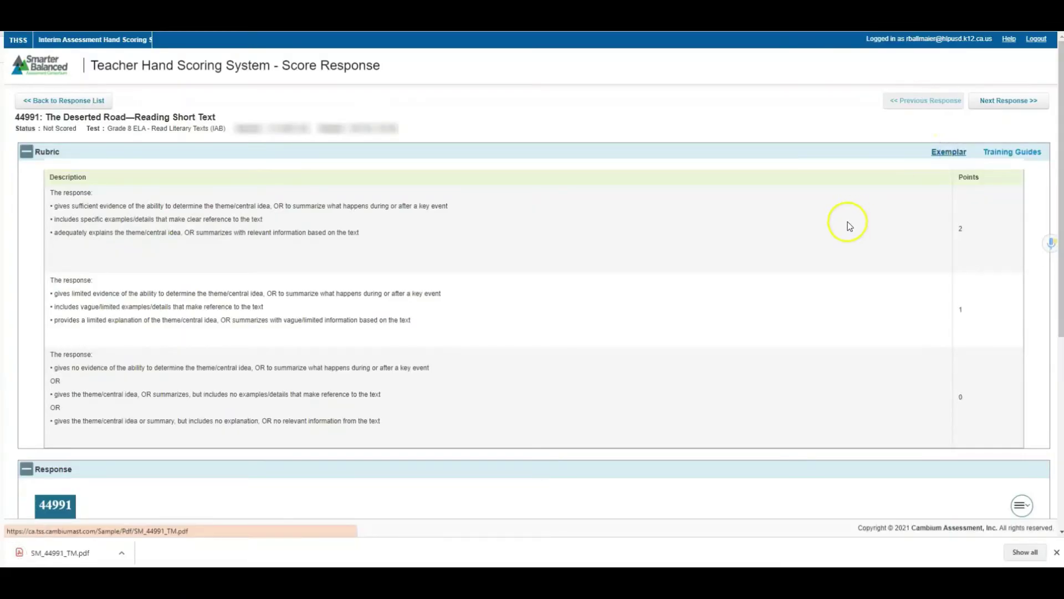
left_click(62, 555)
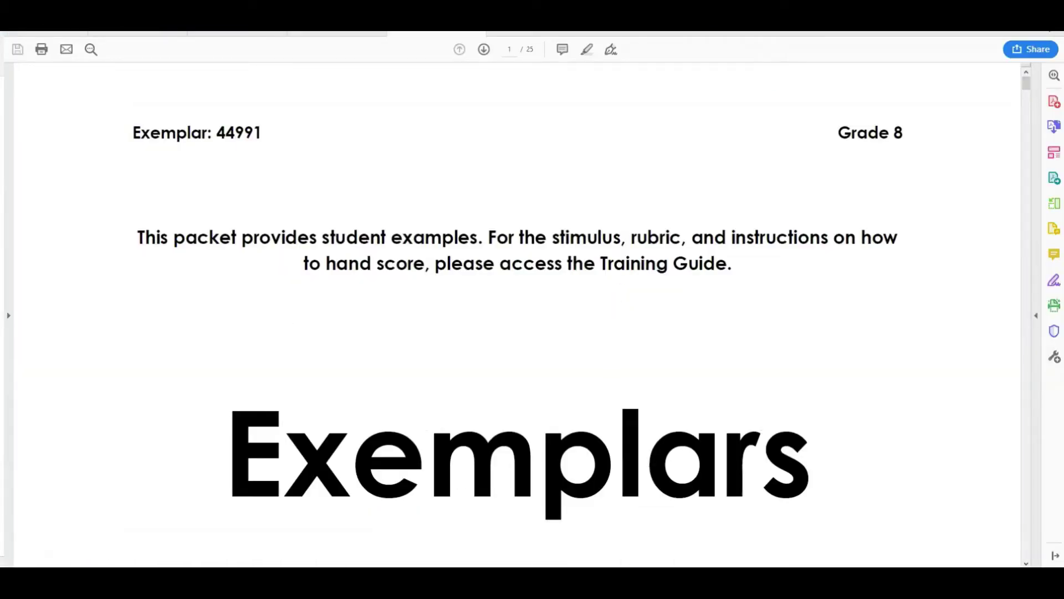
Read the exemplar PDF from the score-2 examples on page 3 to the score-1 exemplar on page 6.
scroll(874, 155, "down", 5)
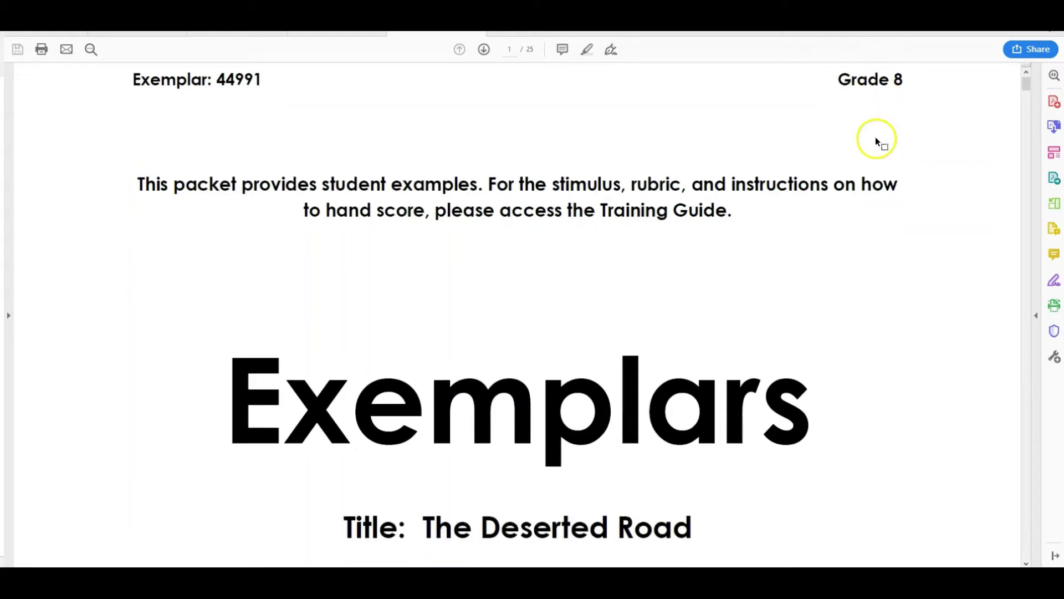
scroll(843, 311, "down", 3)
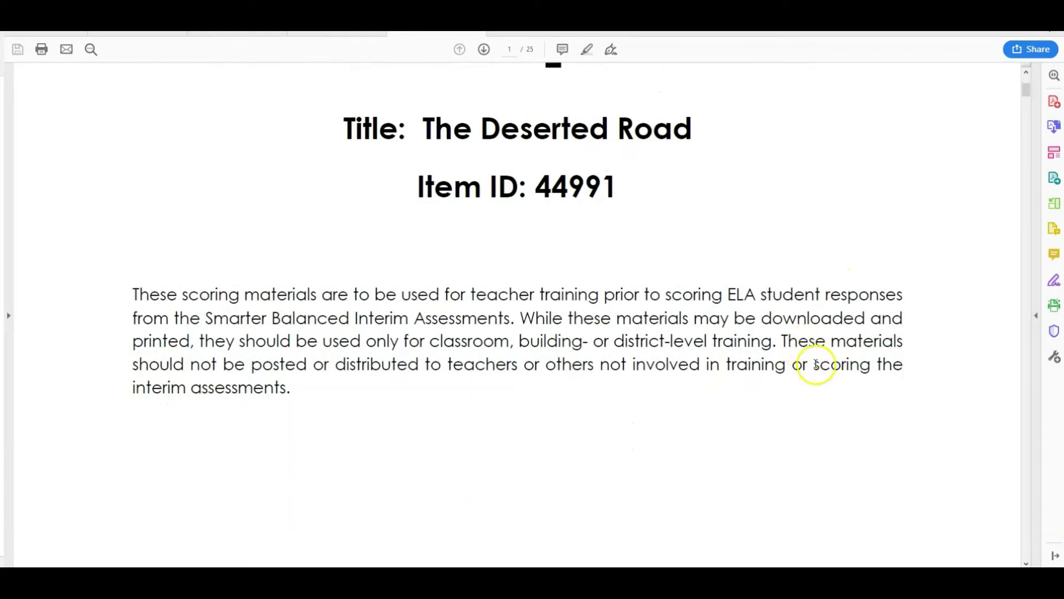
scroll(766, 384, "down", 3)
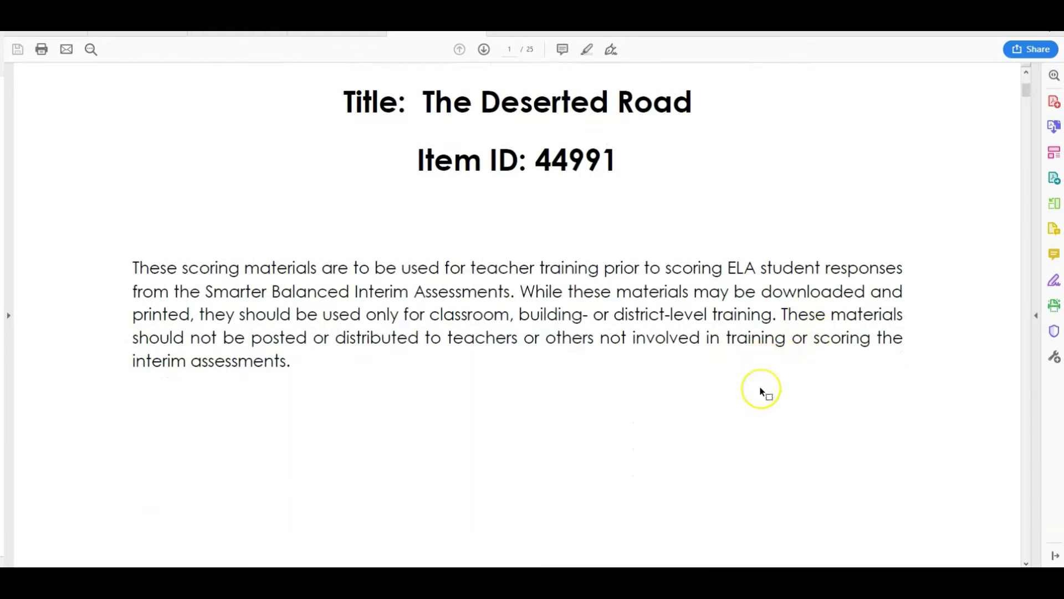
scroll(761, 391, "down", 11)
scroll(739, 423, "down", 2)
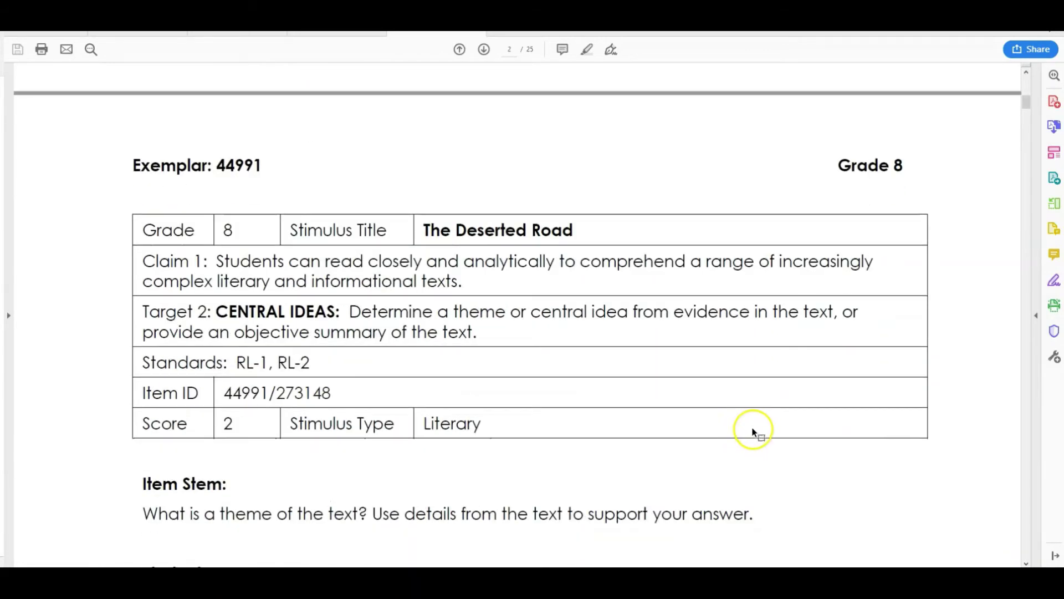
scroll(704, 464, "down", 2)
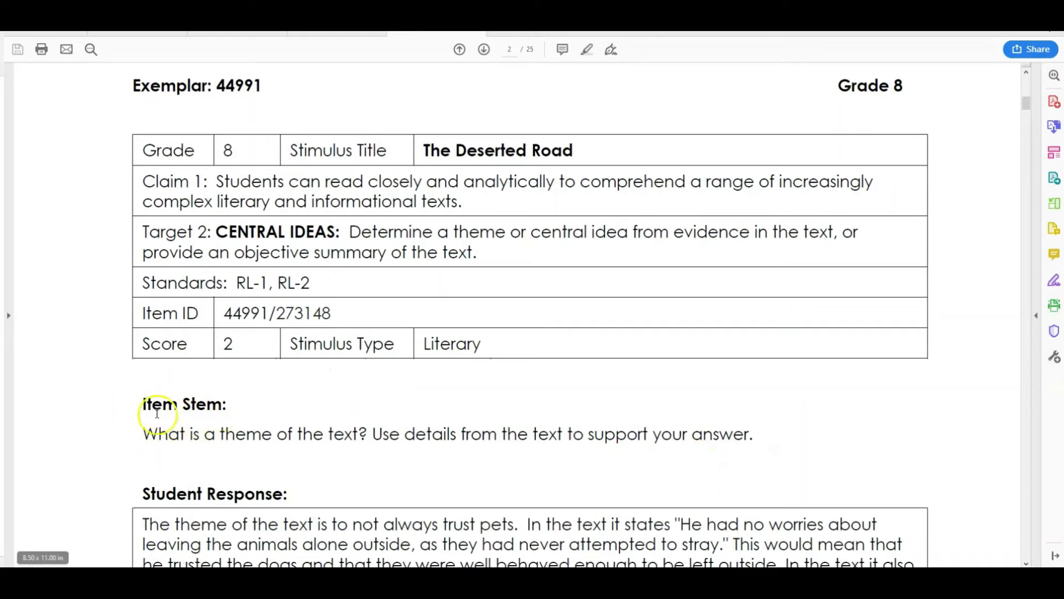
scroll(209, 435, "down", 3)
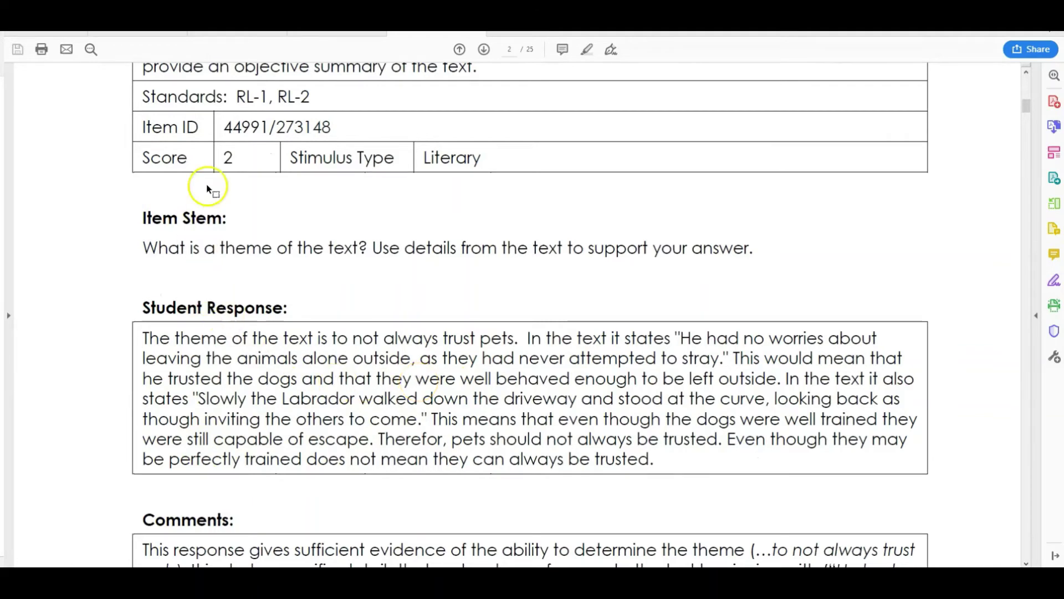
scroll(361, 377, "down", 3)
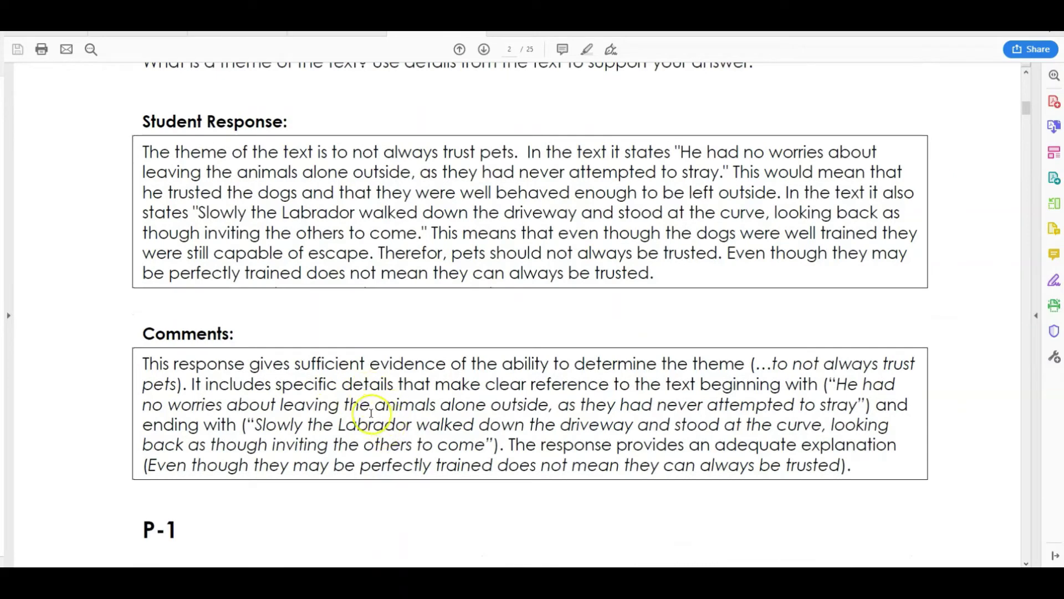
scroll(371, 413, "down", 10)
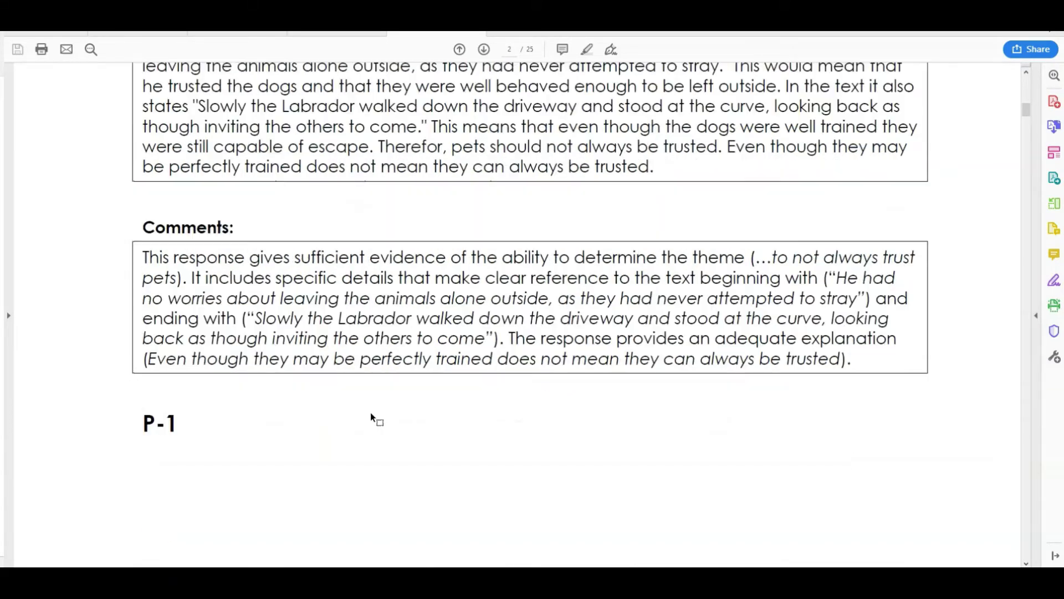
scroll(371, 413, "down", 7)
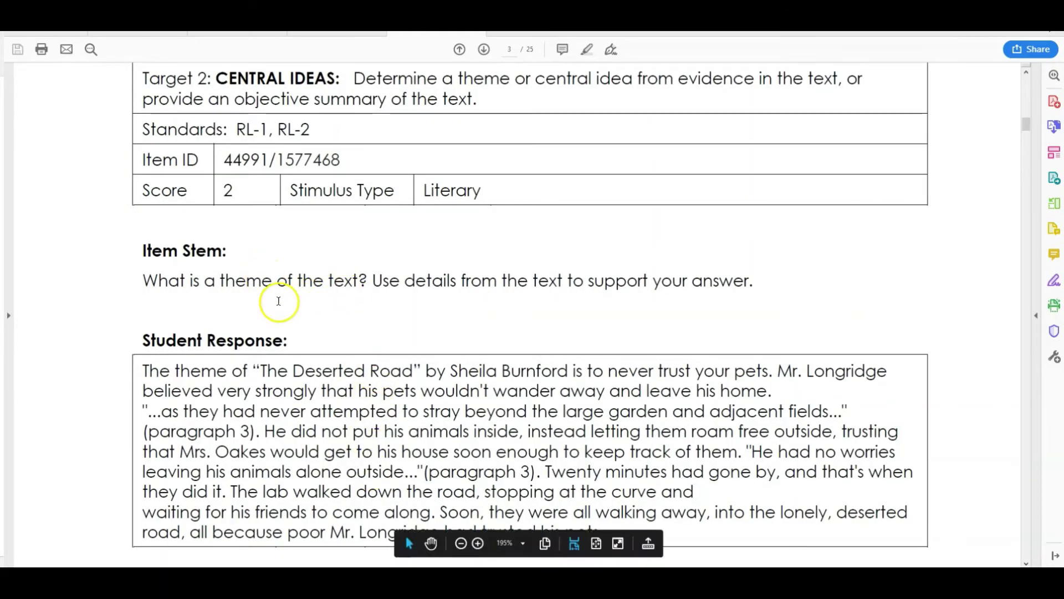
scroll(396, 432, "down", 4)
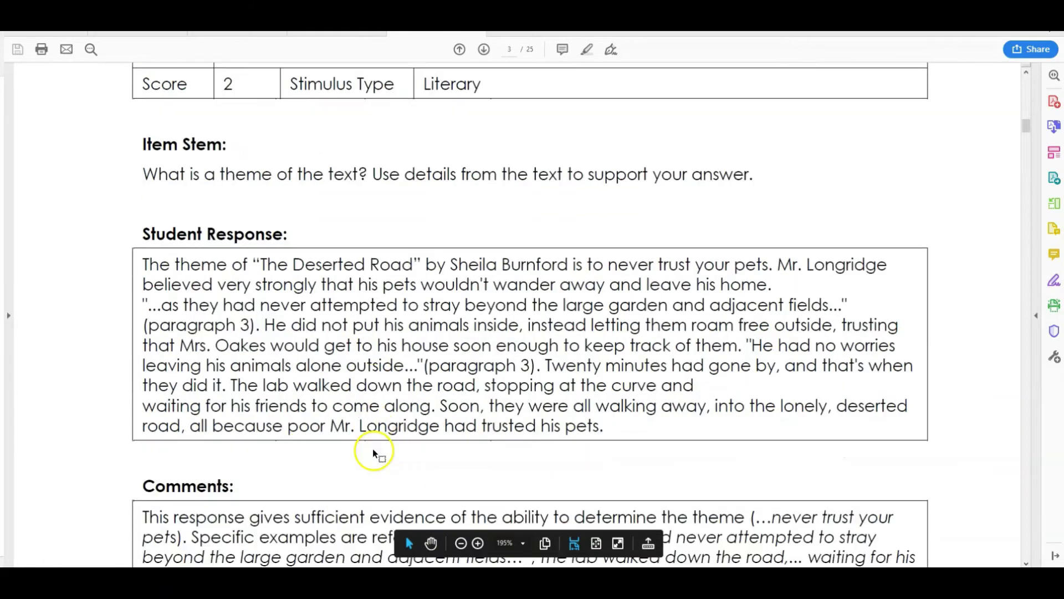
scroll(349, 404, "down", 8)
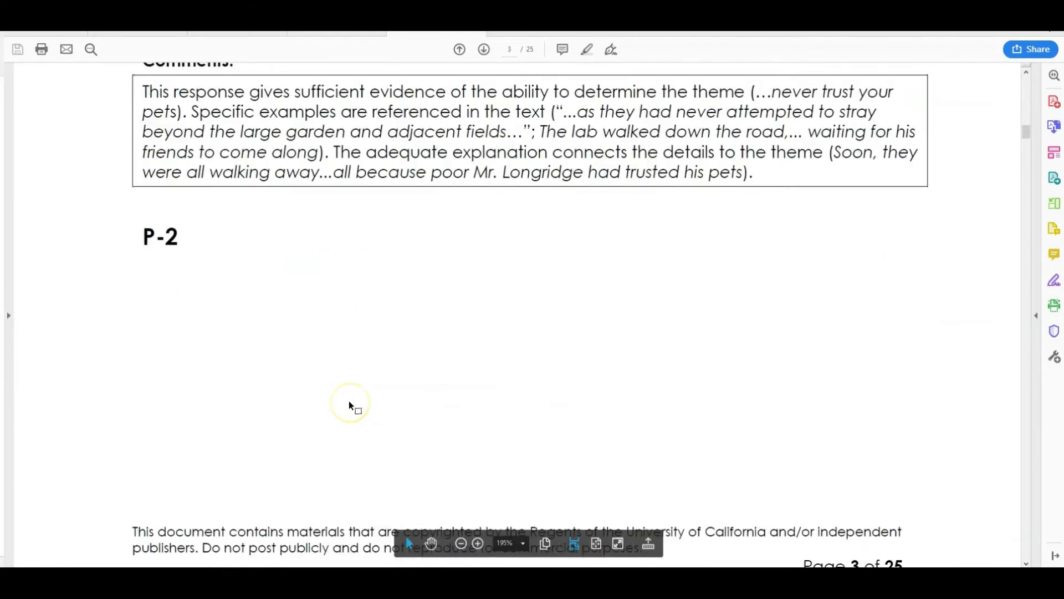
scroll(349, 402, "down", 10)
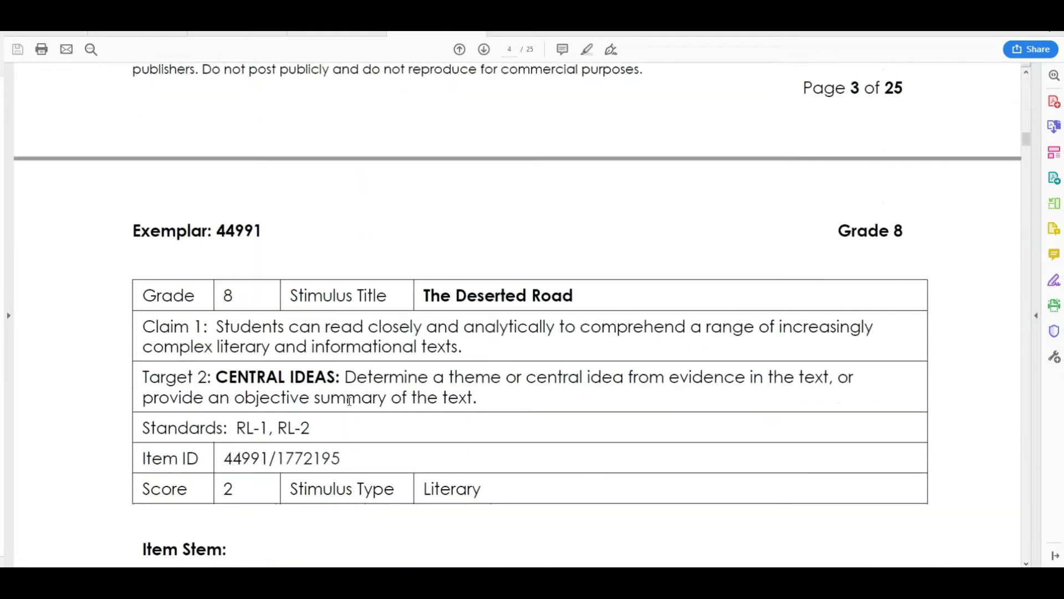
scroll(349, 403, "down", 2)
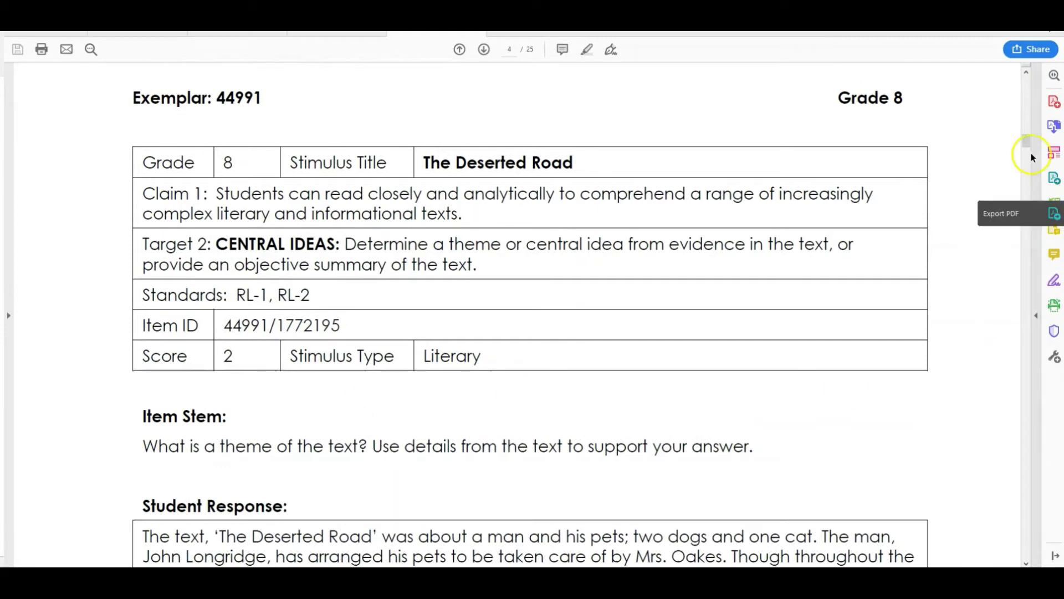
left_click_drag(1026, 142, 1028, 176)
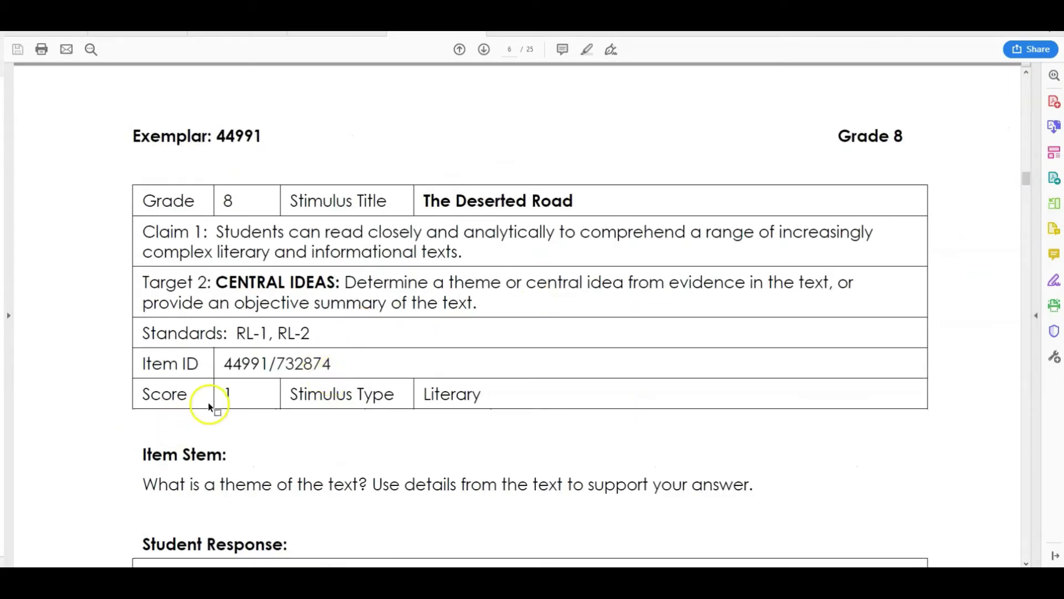
scroll(224, 398, "down", 1)
scroll(244, 427, "down", 2)
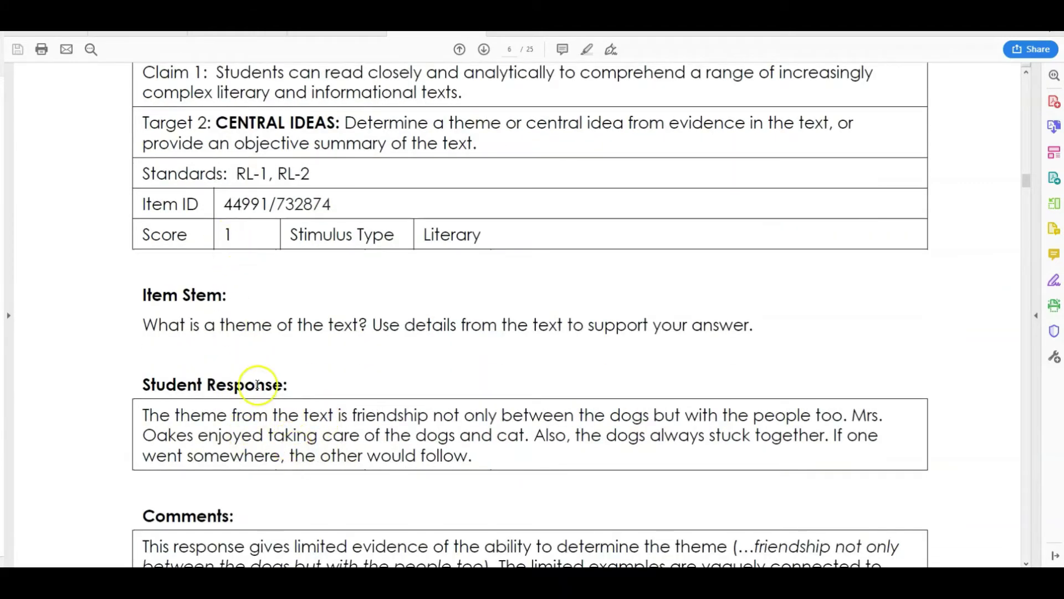
scroll(294, 410, "down", 1)
scroll(405, 477, "down", 1)
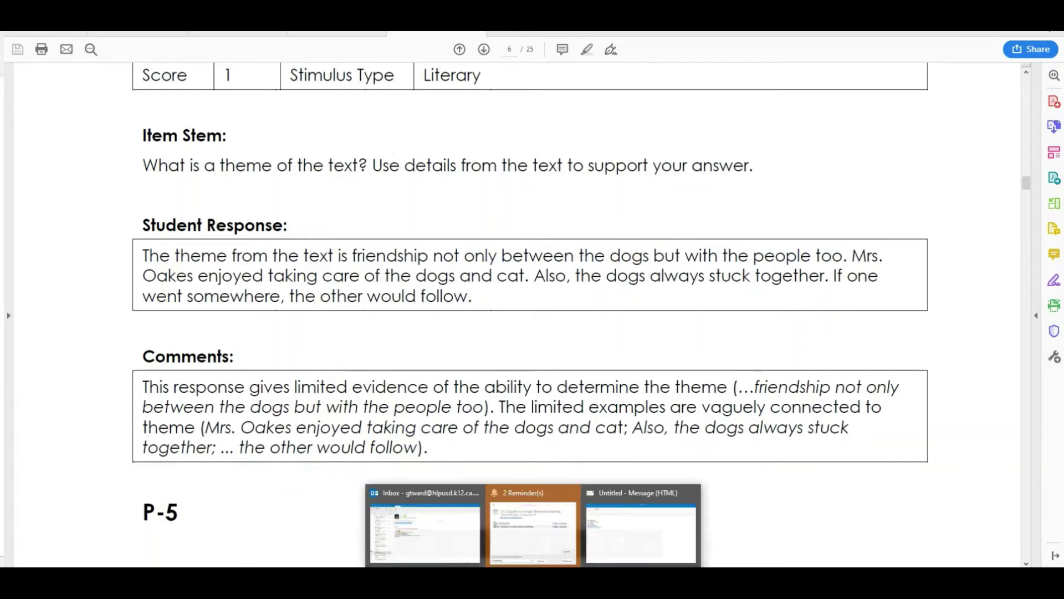
Back on the Score Response page, give the Deserted Road response a 2 and submit it as tentative.
mouse_move(485, 581)
left_click(421, 538)
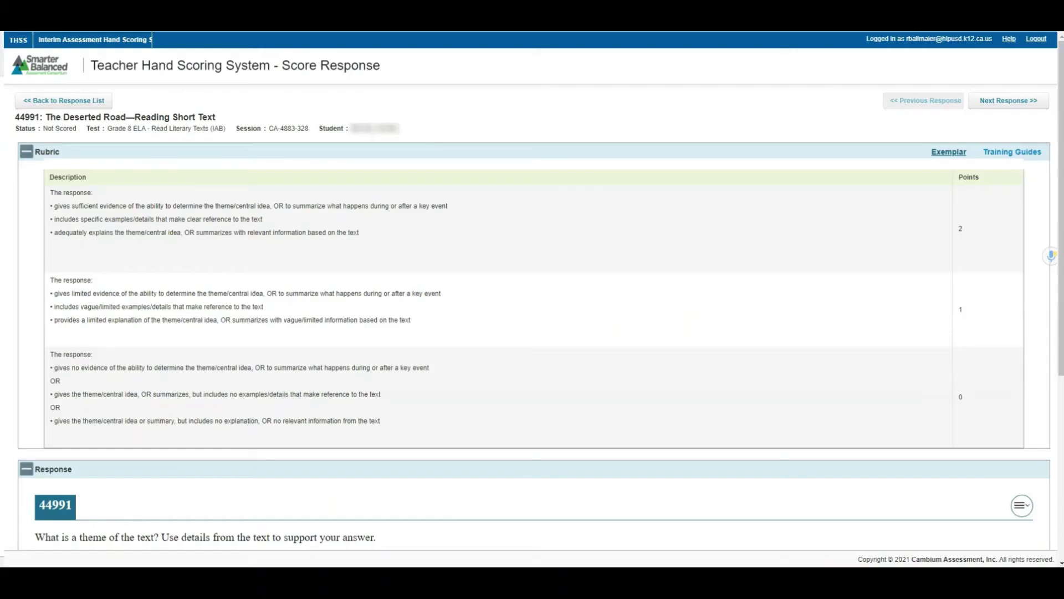
scroll(554, 392, "down", 5)
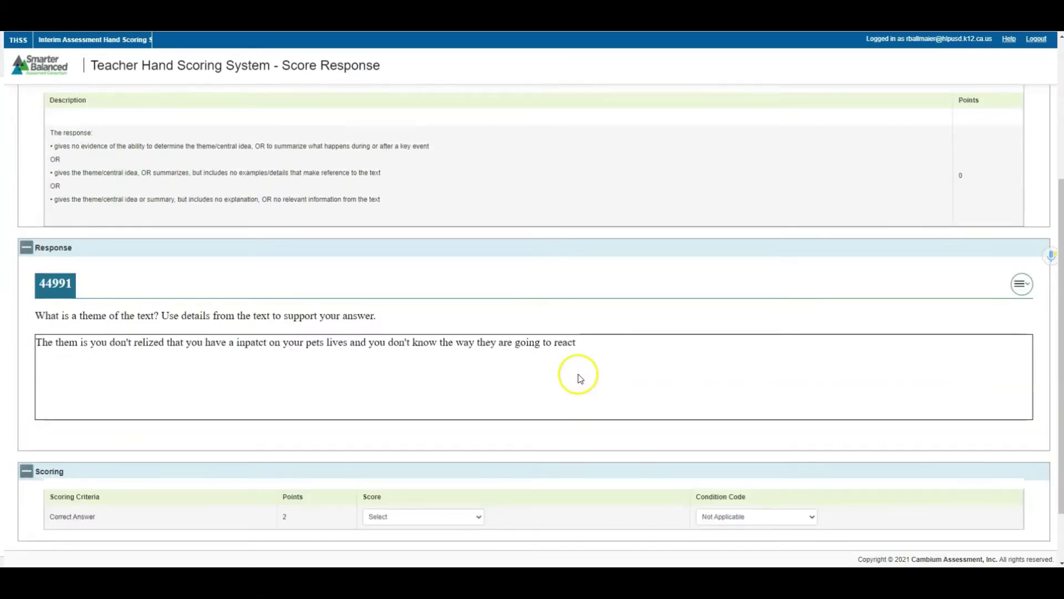
scroll(579, 382, "down", 2)
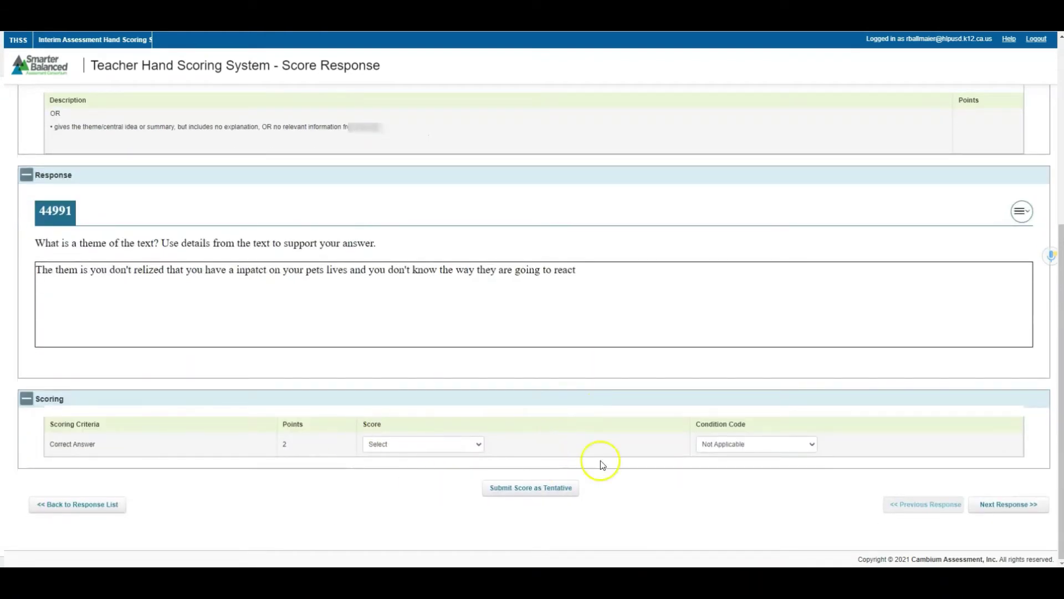
left_click(475, 444)
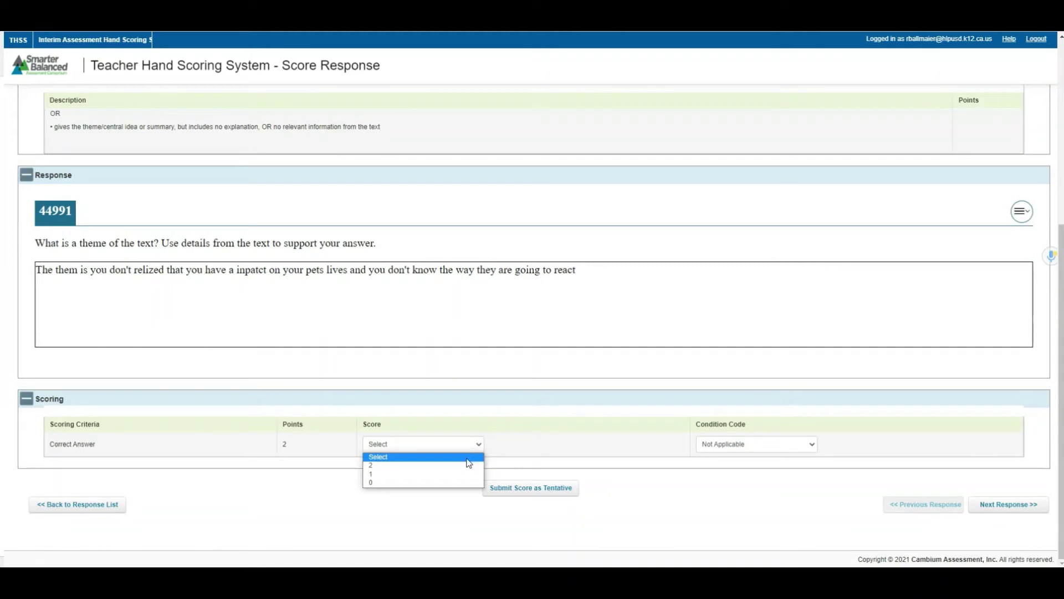
left_click(465, 465)
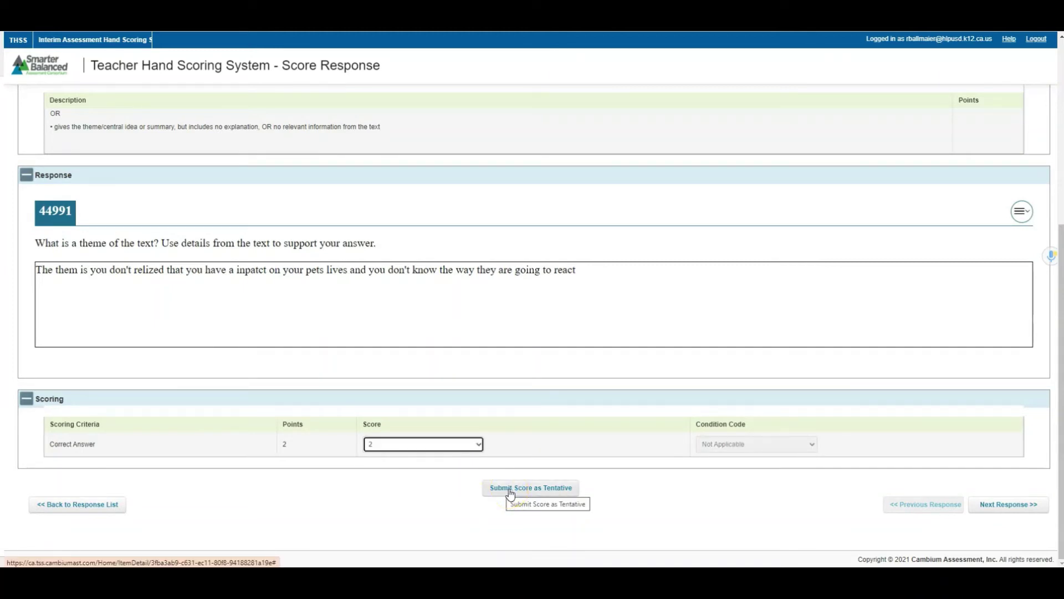
left_click(514, 492)
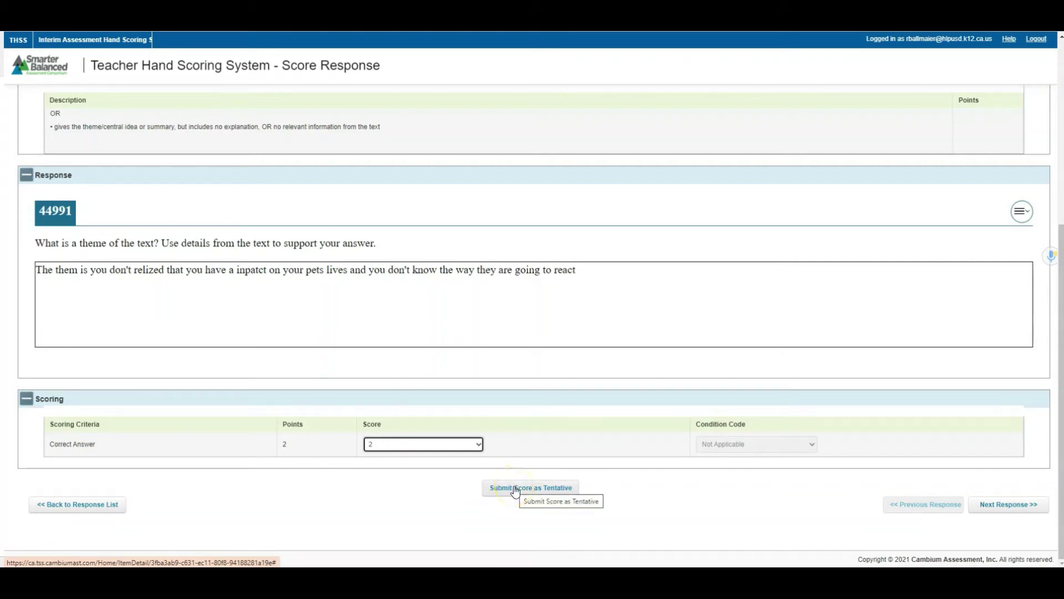
left_click(521, 491)
Step through the next two responses, then go back to the Response List.
left_click(1001, 502)
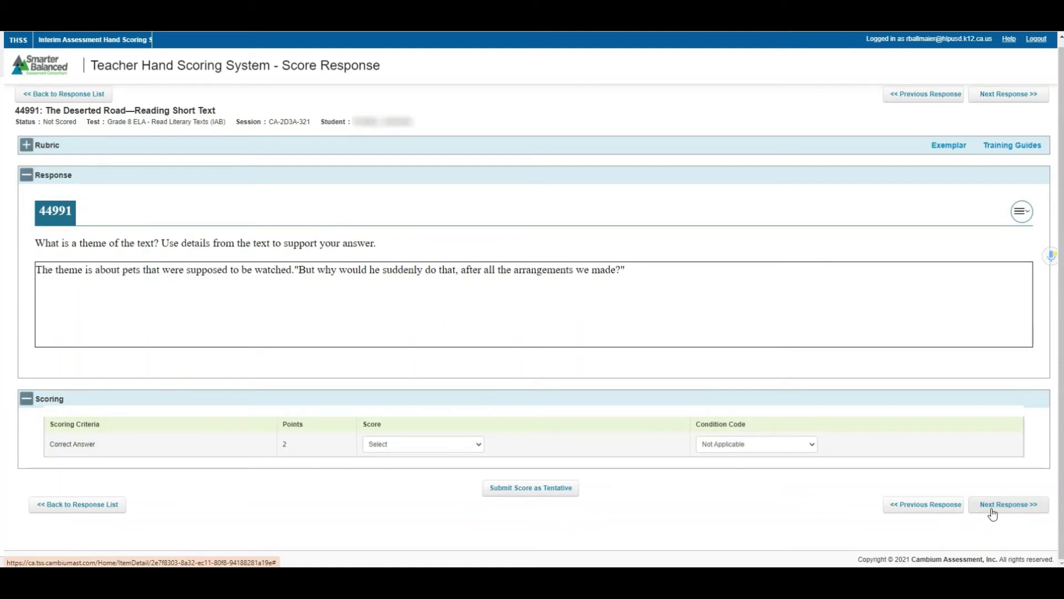
left_click(987, 508)
left_click(78, 98)
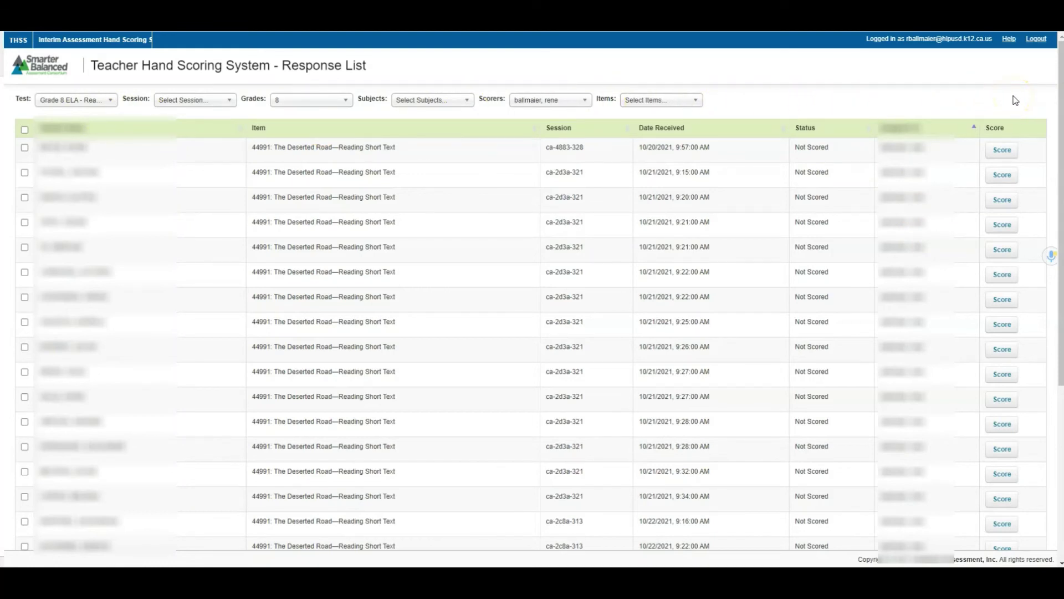
scroll(1026, 277, "down", 5)
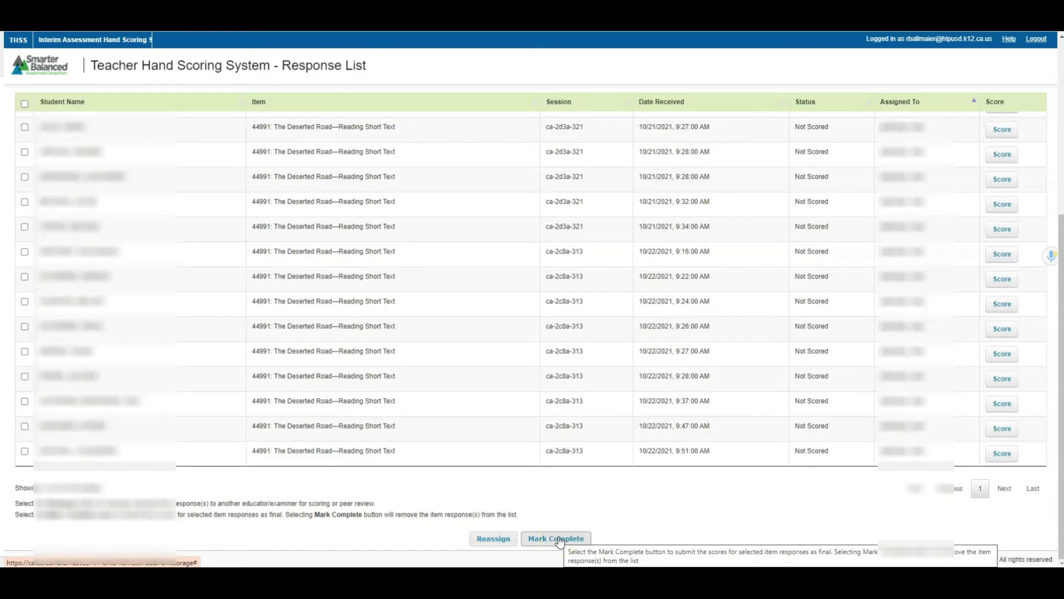
left_click(596, 541)
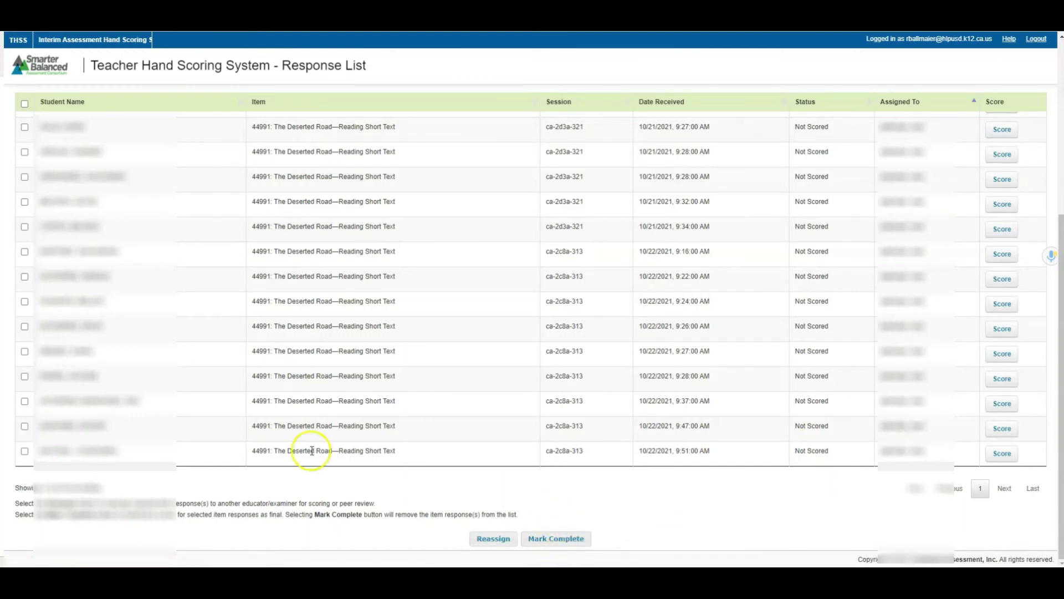
scroll(205, 450, "up", 5)
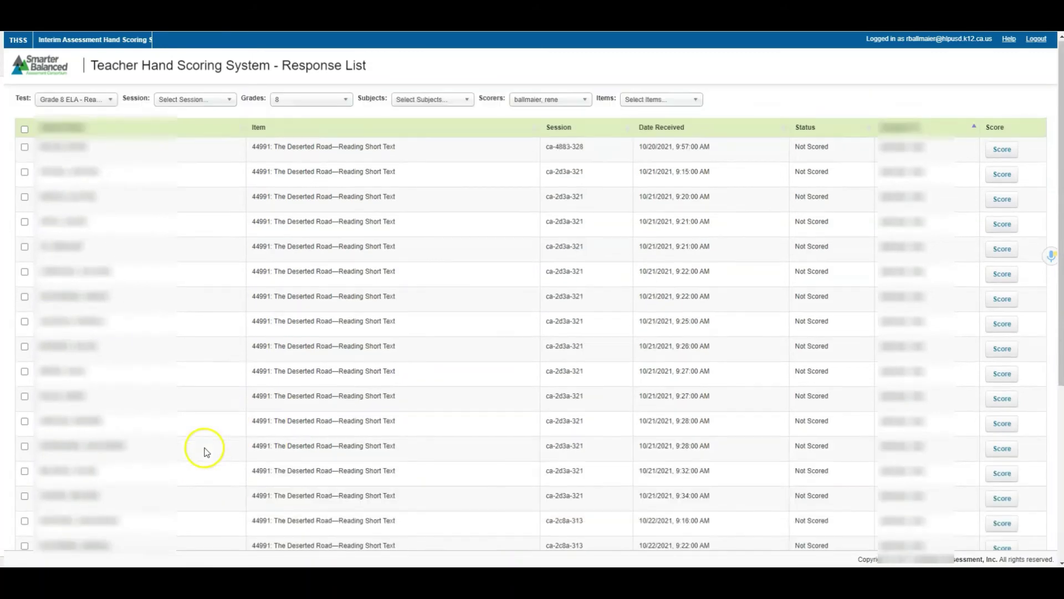
left_click(25, 131)
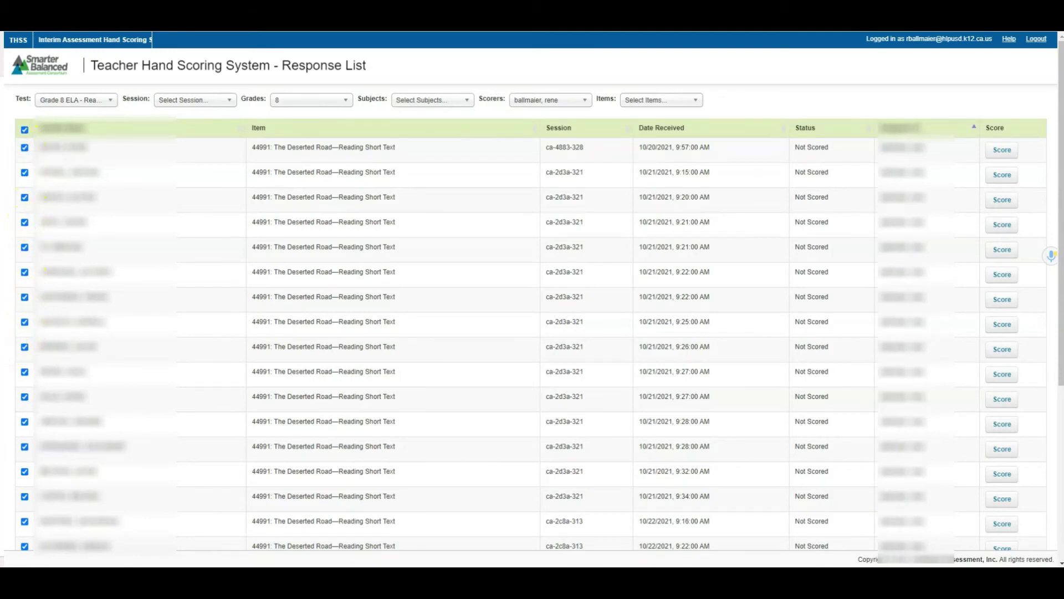
left_click(24, 129)
left_click(24, 147)
left_click(24, 173)
left_click(25, 198)
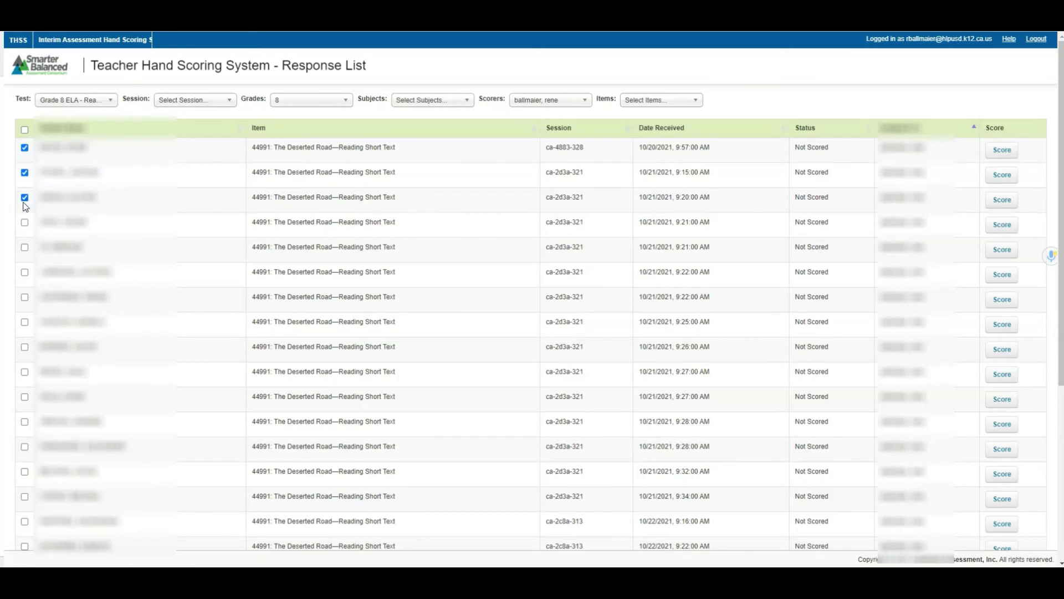
left_click(25, 130)
left_click(24, 130)
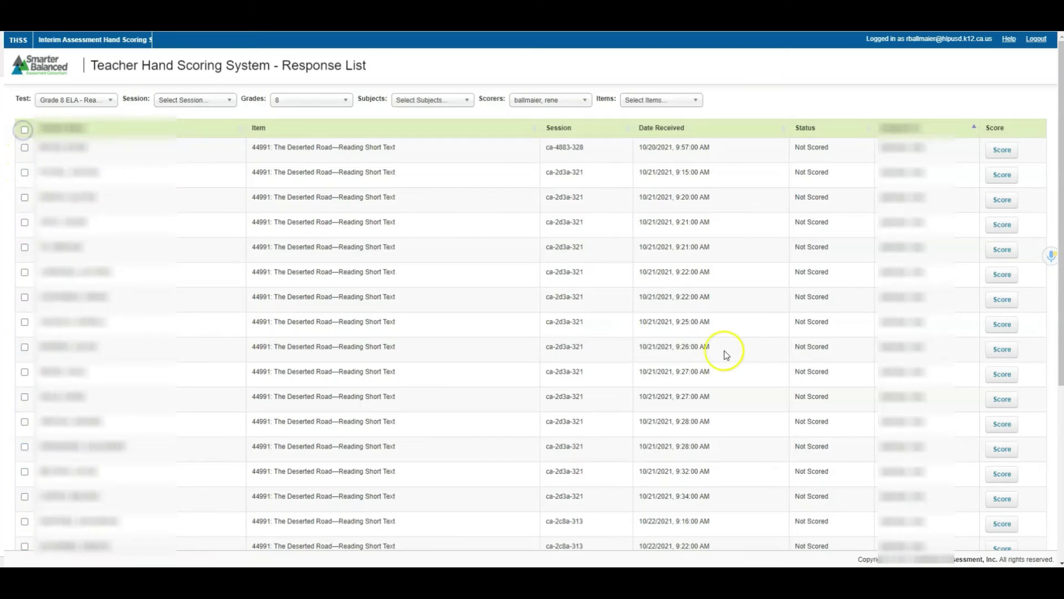
scroll(732, 366, "down", 5)
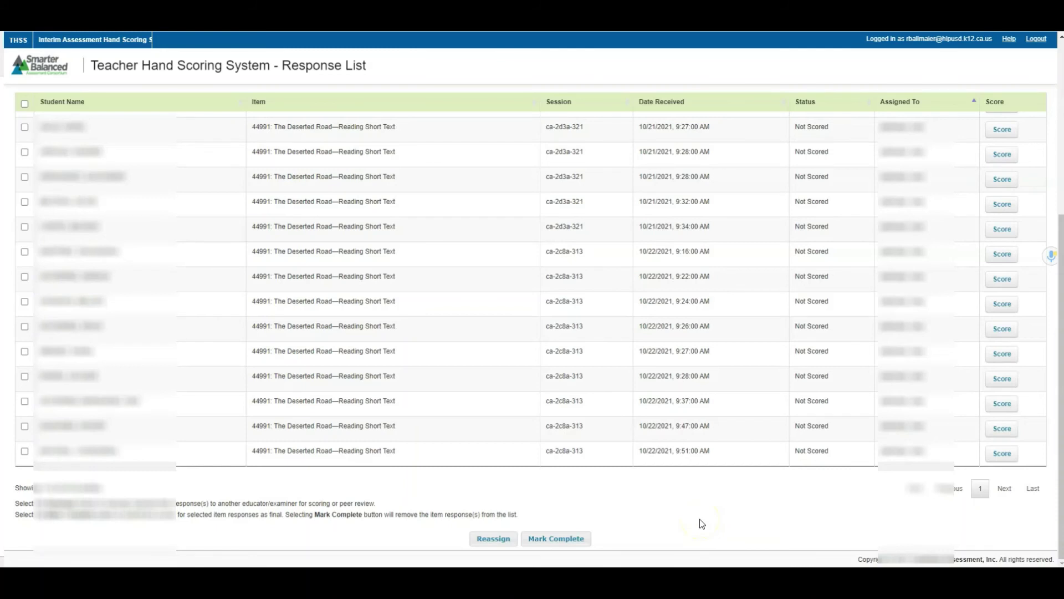
scroll(700, 519, "up", 5)
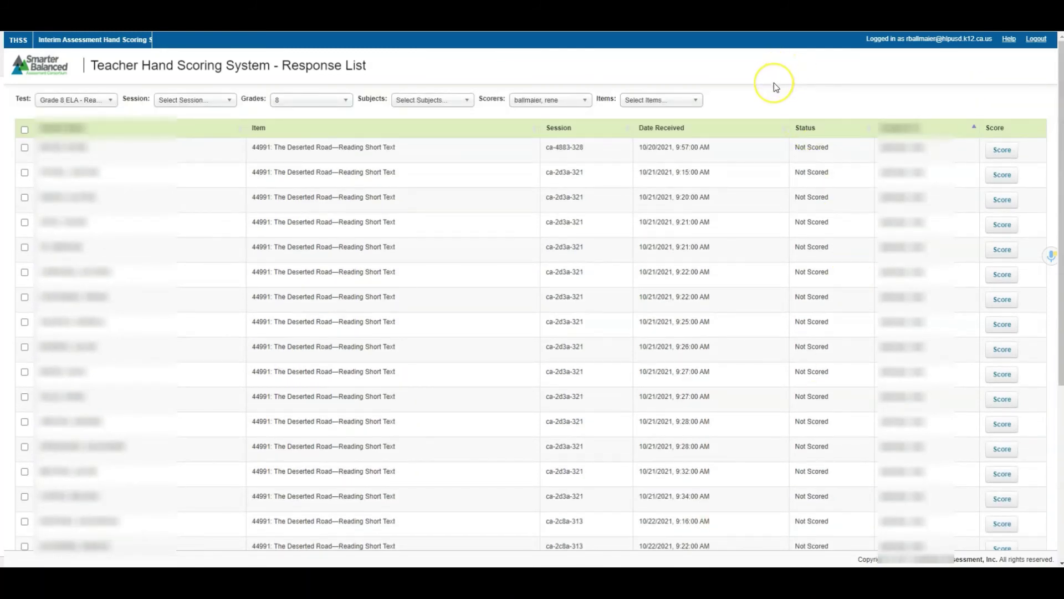
Relaunch the Hand Scoring System from the CAASPP resources tab to get the unfiltered response list.
left_click(325, 33)
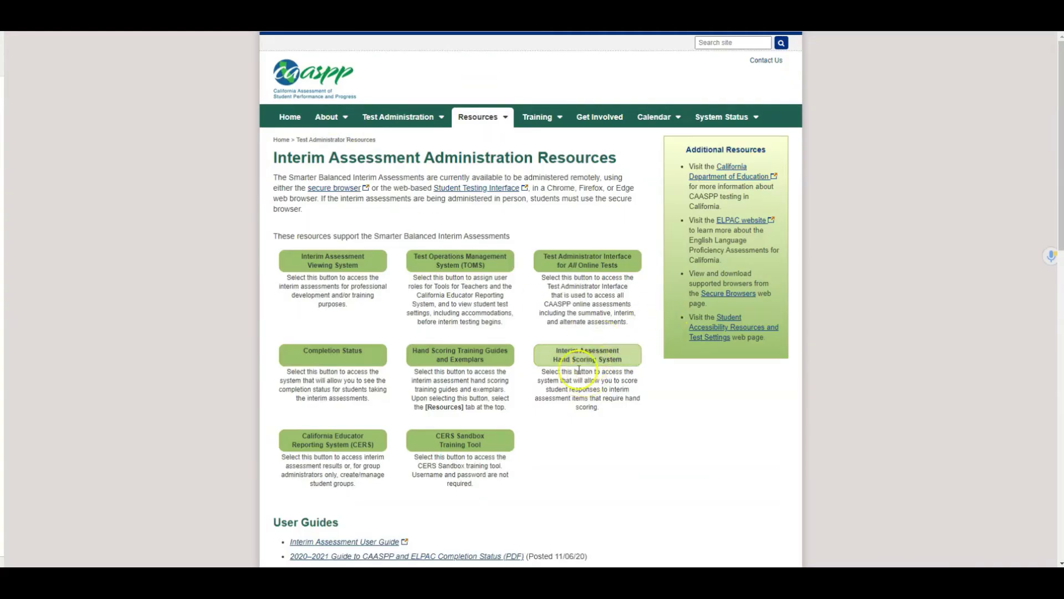
left_click(597, 361)
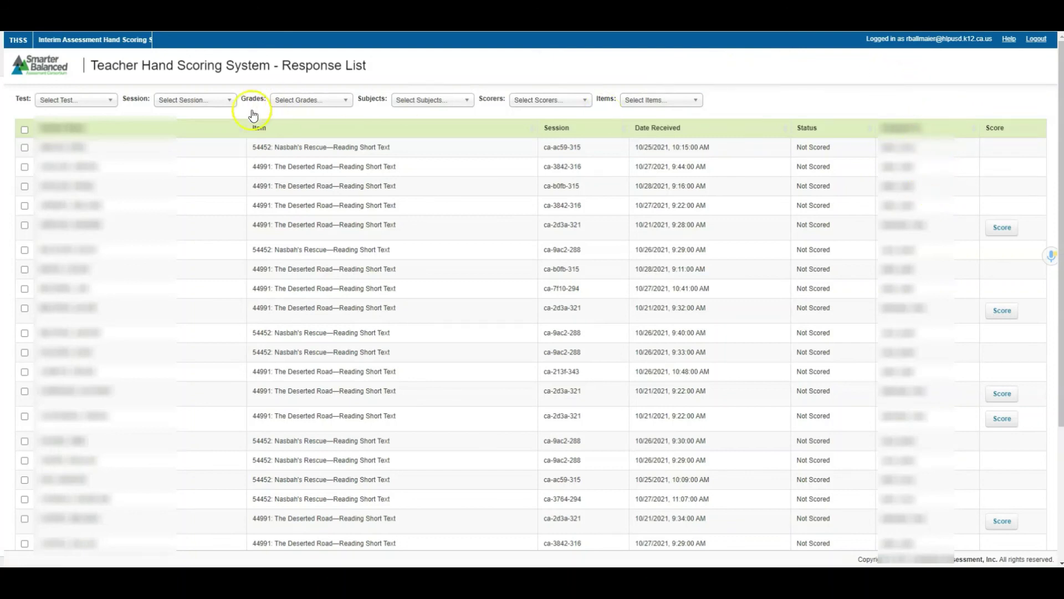
Filter the Response List by your own scorer name to show only 44991 Deserted Road responses.
left_click(576, 105)
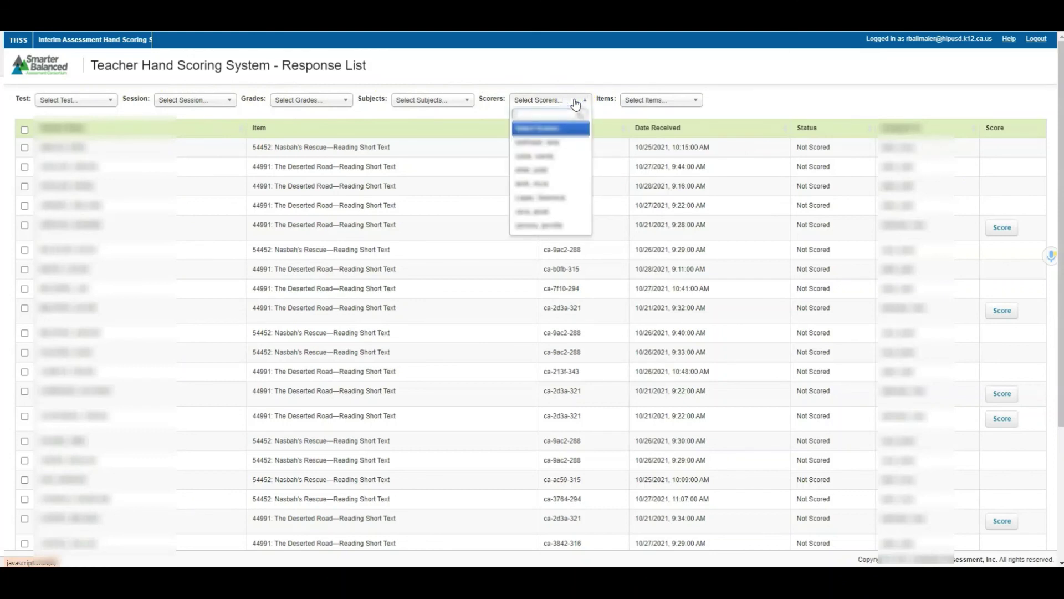
left_click(563, 143)
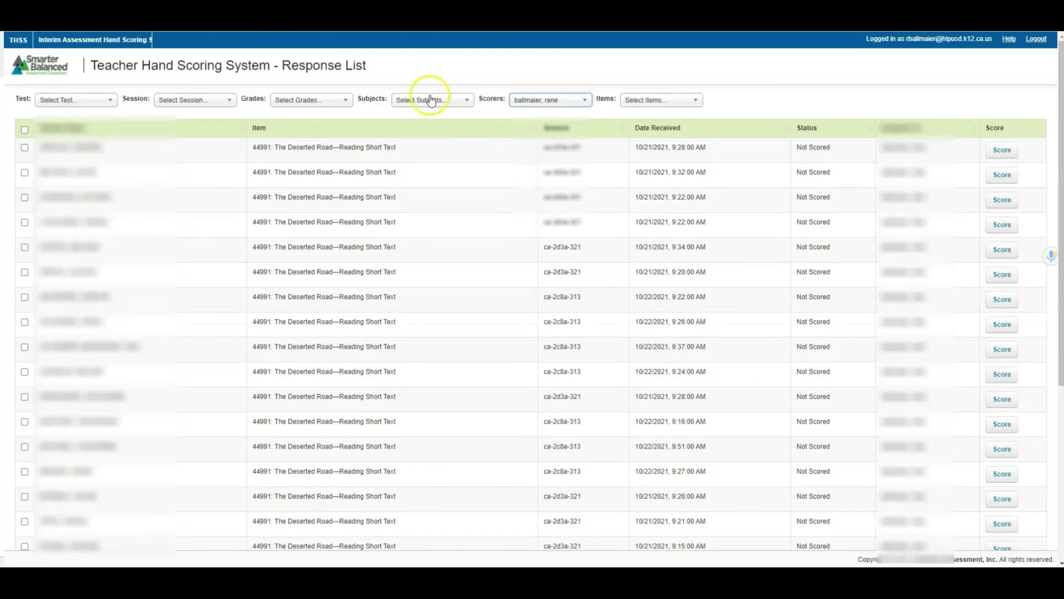